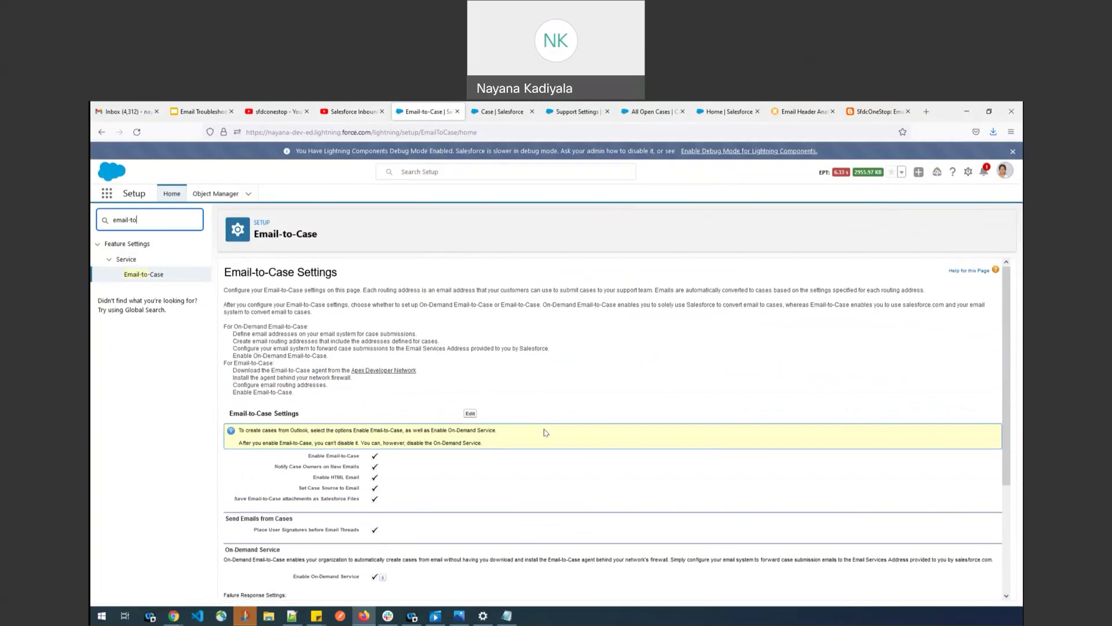
# - Send the drafted "sfdconestop water purifier leakage" email to the verified demo Gmail routing address, with the body "leakage issue"
pyautogui.scroll(-5, 546, 432)
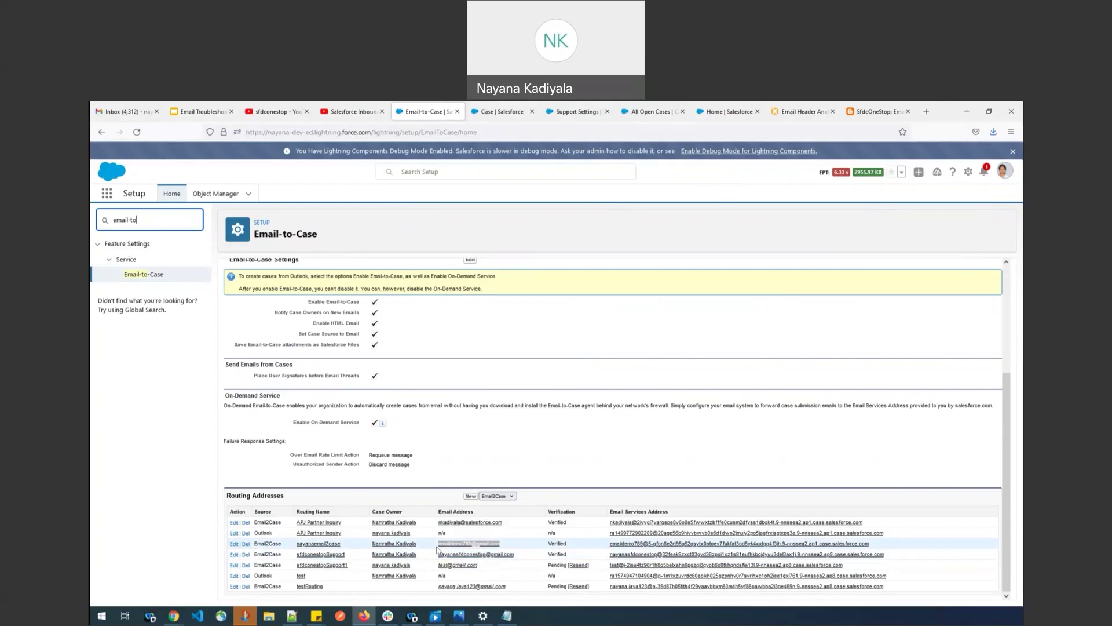
pyautogui.moveTo(437, 547); pyautogui.dragTo(503, 545)
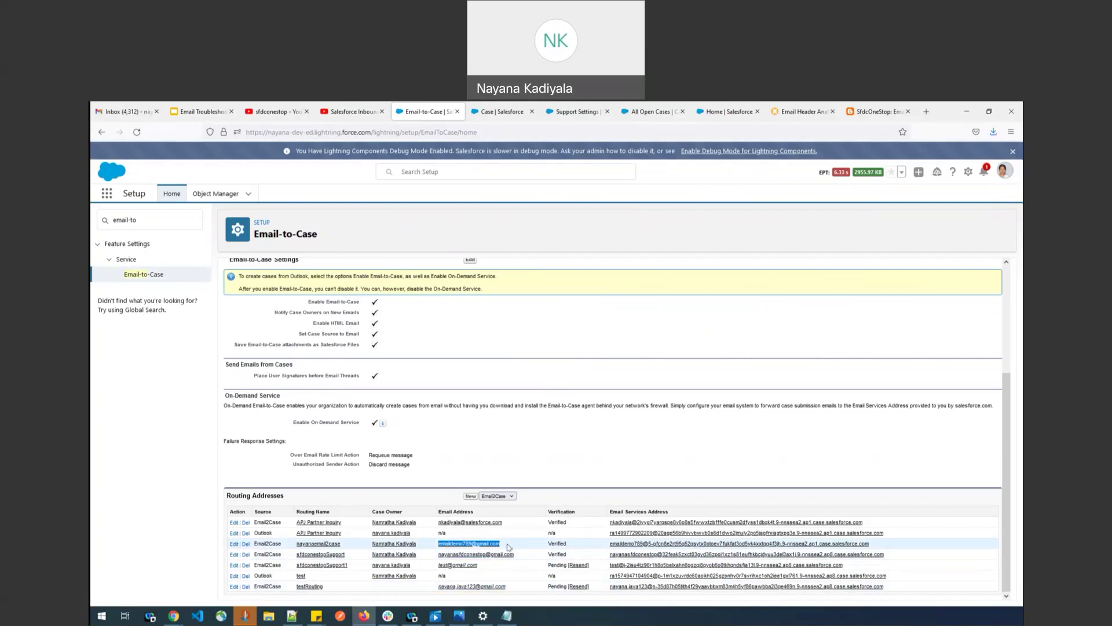
pyautogui.click(145, 108)
pyautogui.click(146, 187)
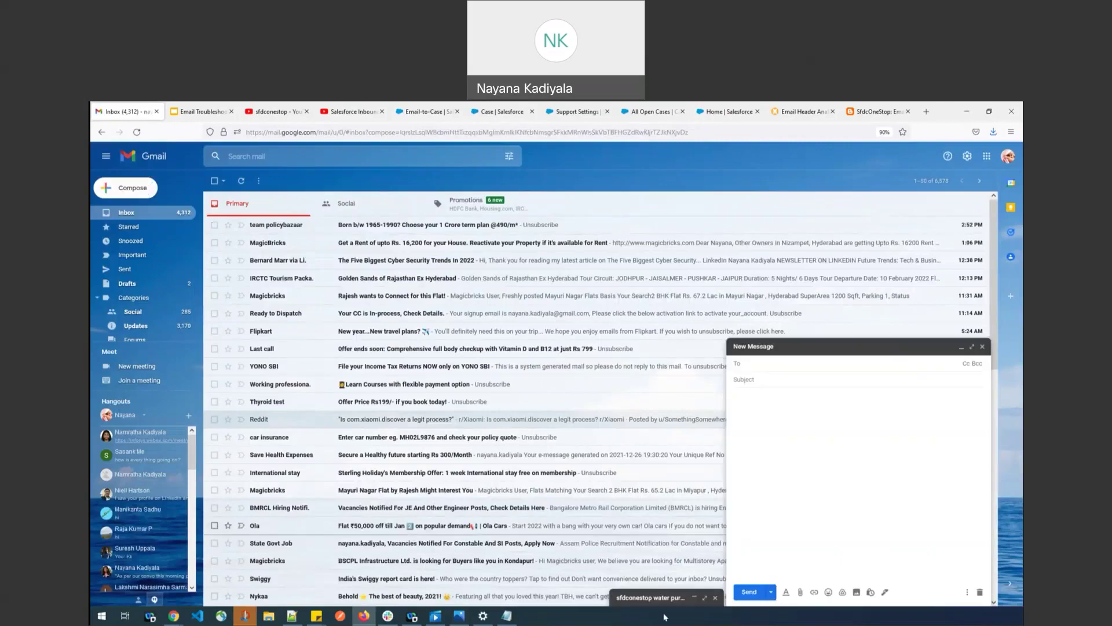
pyautogui.click(665, 597)
pyautogui.click(982, 347)
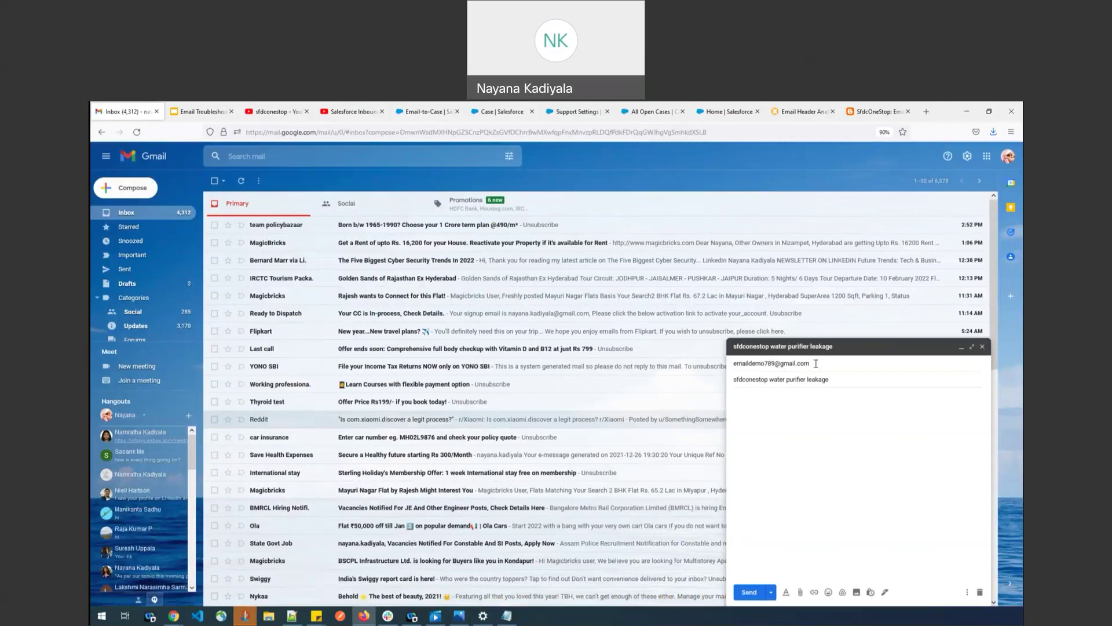
pyautogui.click(429, 111)
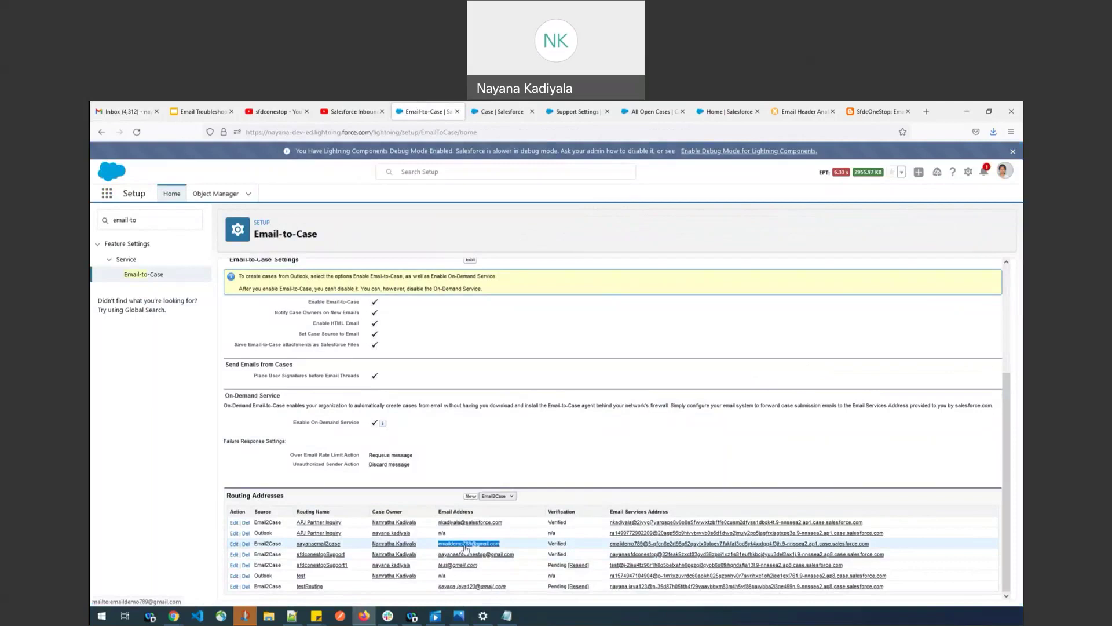
pyautogui.click(125, 111)
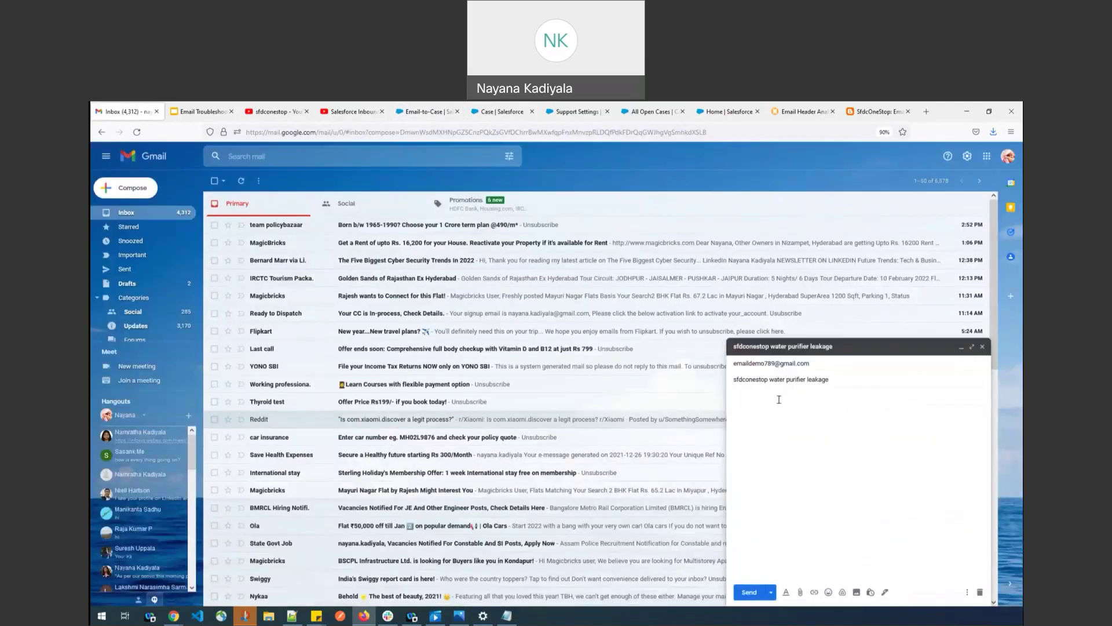
pyautogui.write('leakage issue')
pyautogui.click(749, 595)
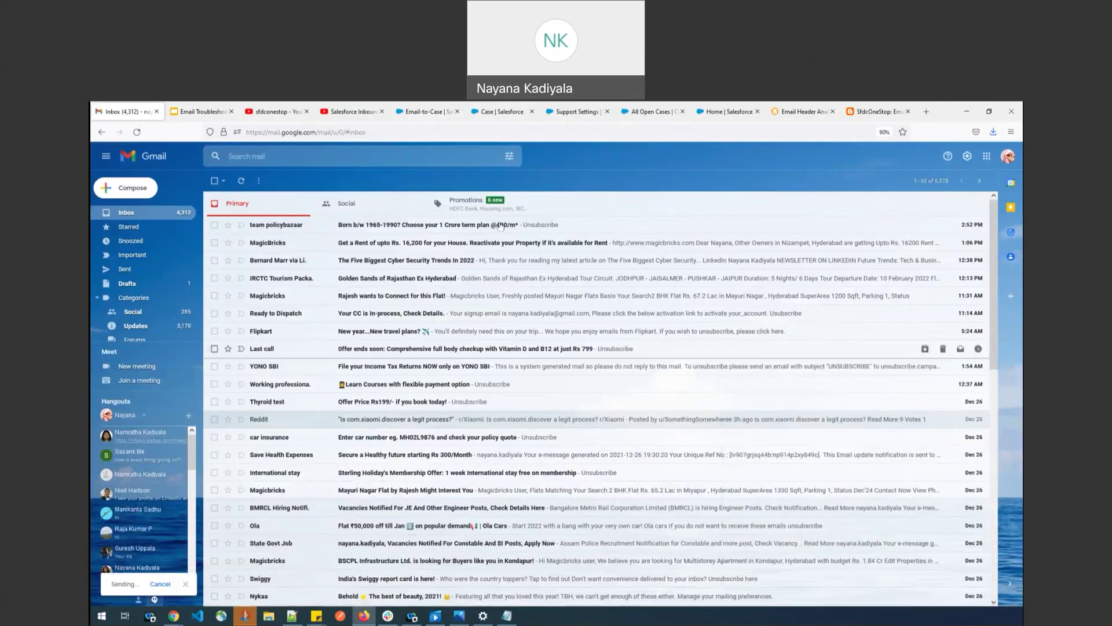
# - Open the routing details of the demo Gmail routing address in a separate tab
pyautogui.click(426, 111)
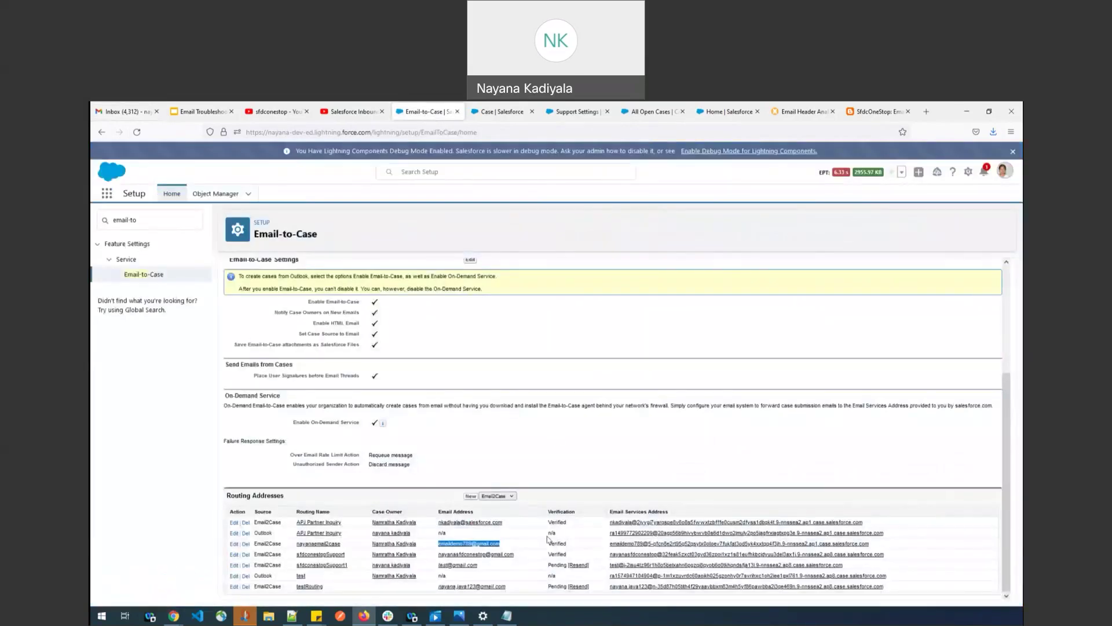
pyautogui.click(503, 548)
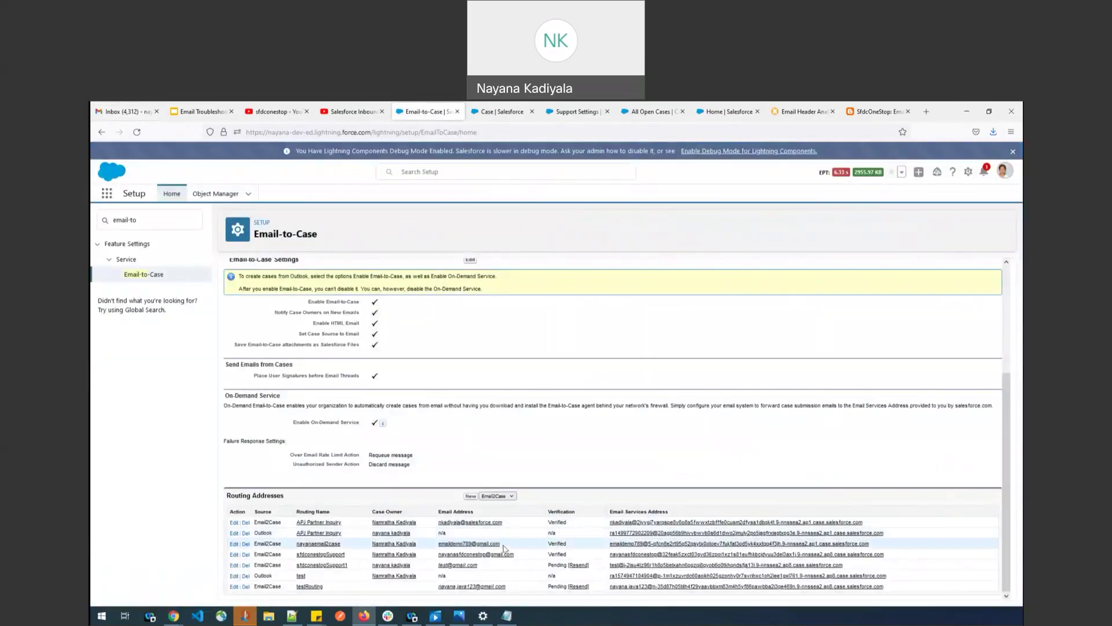
pyautogui.middleClick(334, 547)
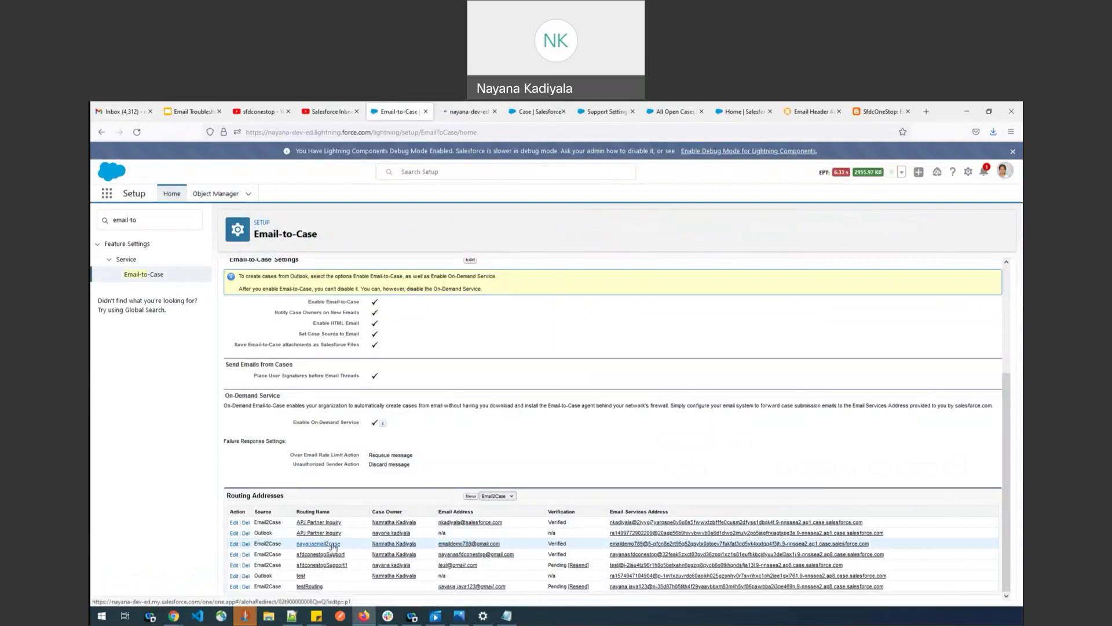
pyautogui.click(463, 111)
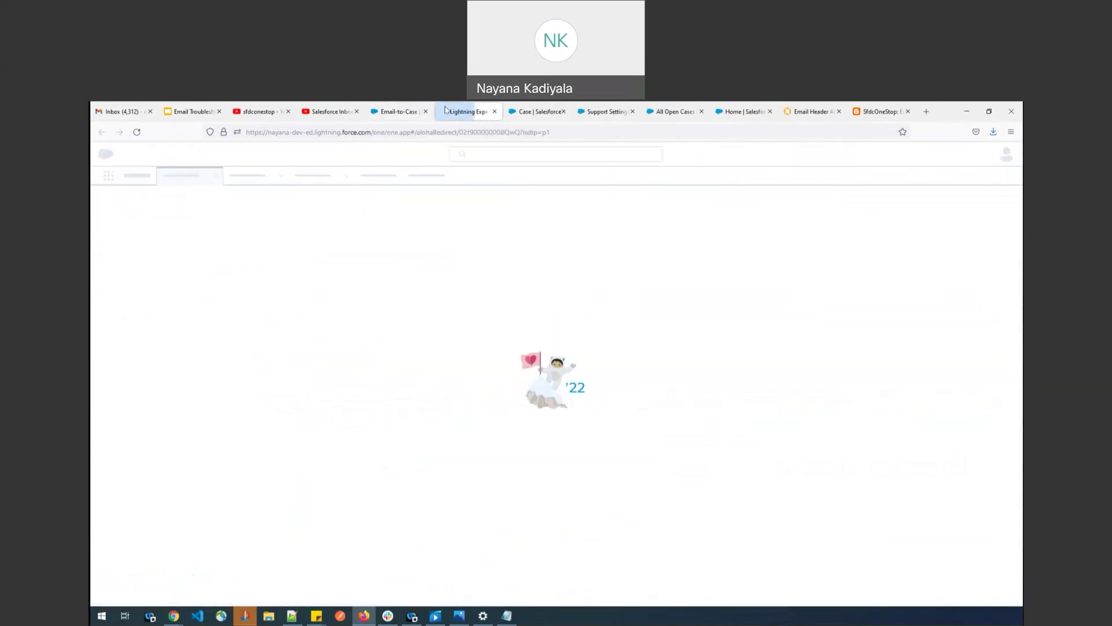
pyautogui.click(407, 112)
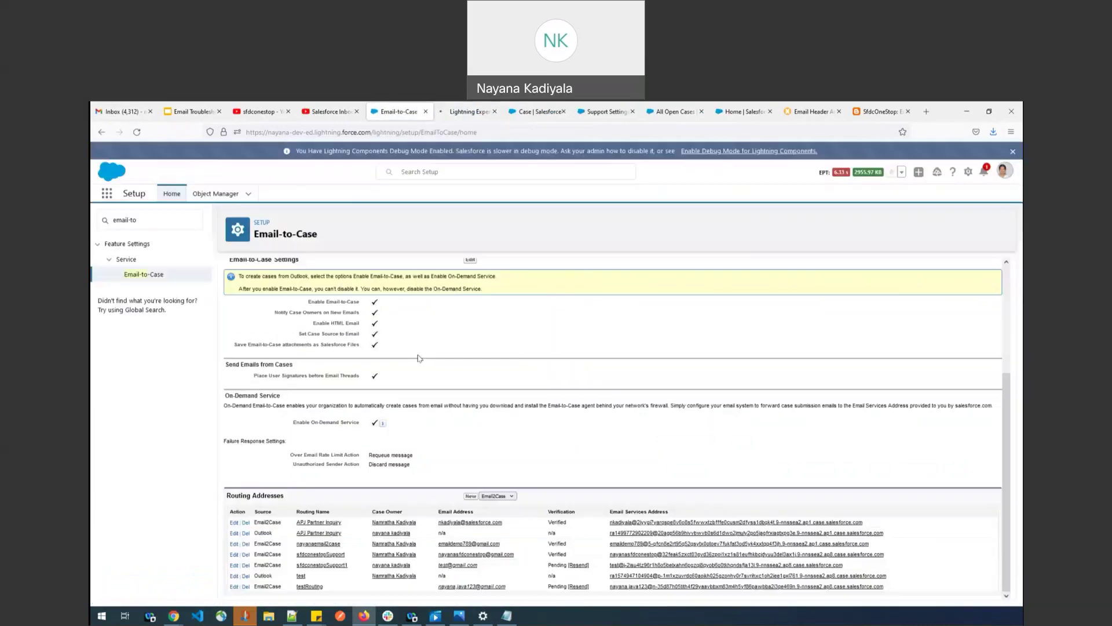
pyautogui.click(389, 523)
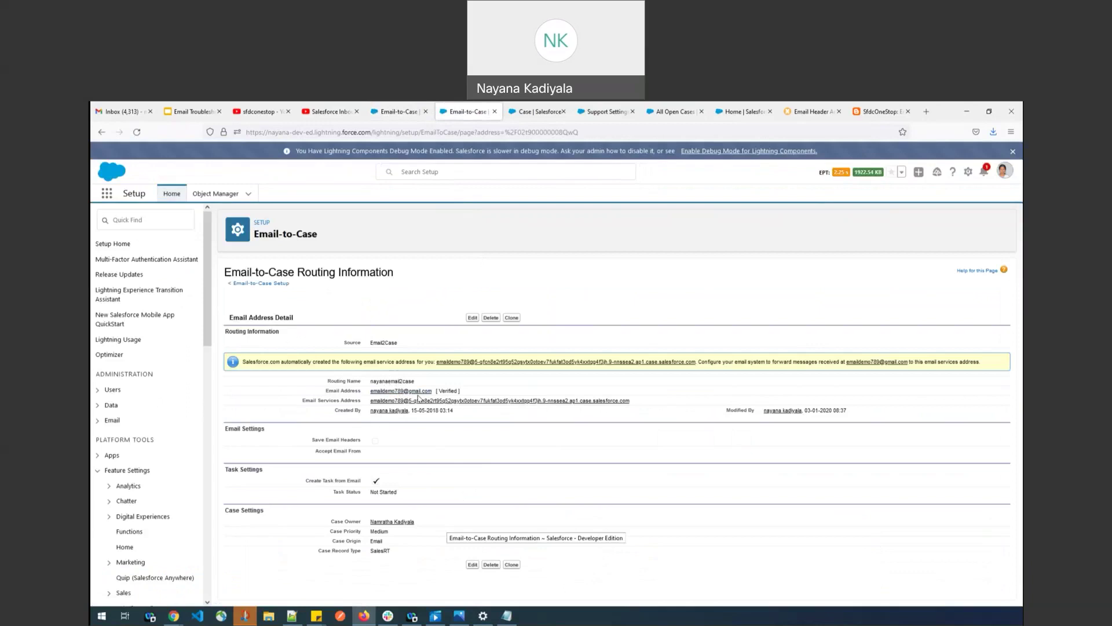
# - Open the new case "sfdconestop water purifier leakage" from the All Open Cases list
pyautogui.click(673, 110)
pyautogui.click(806, 195)
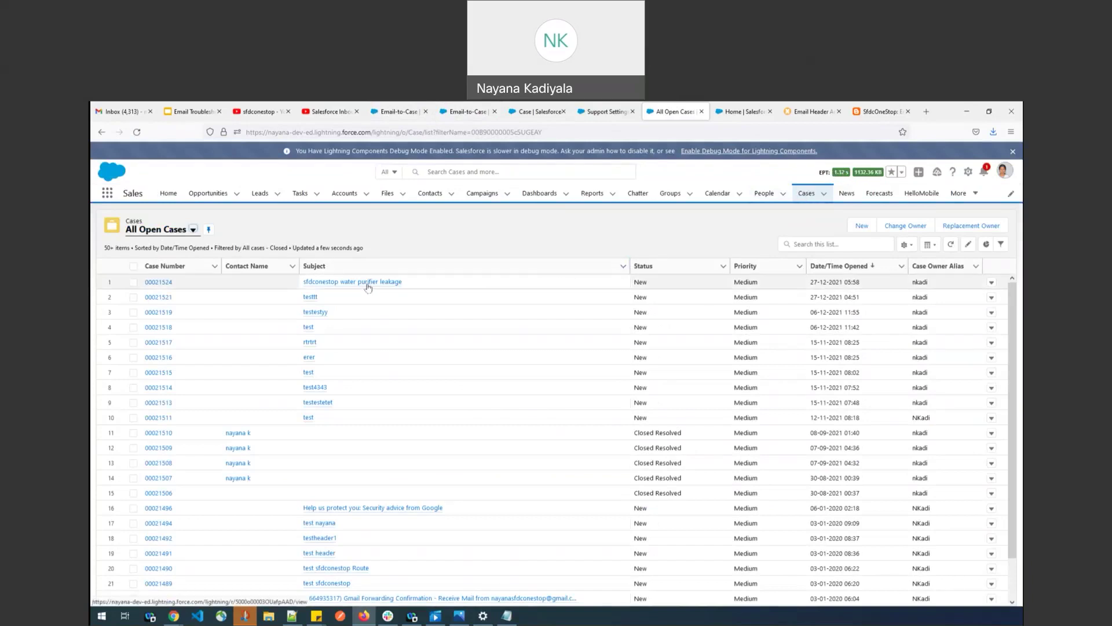
pyautogui.moveTo(367, 286)
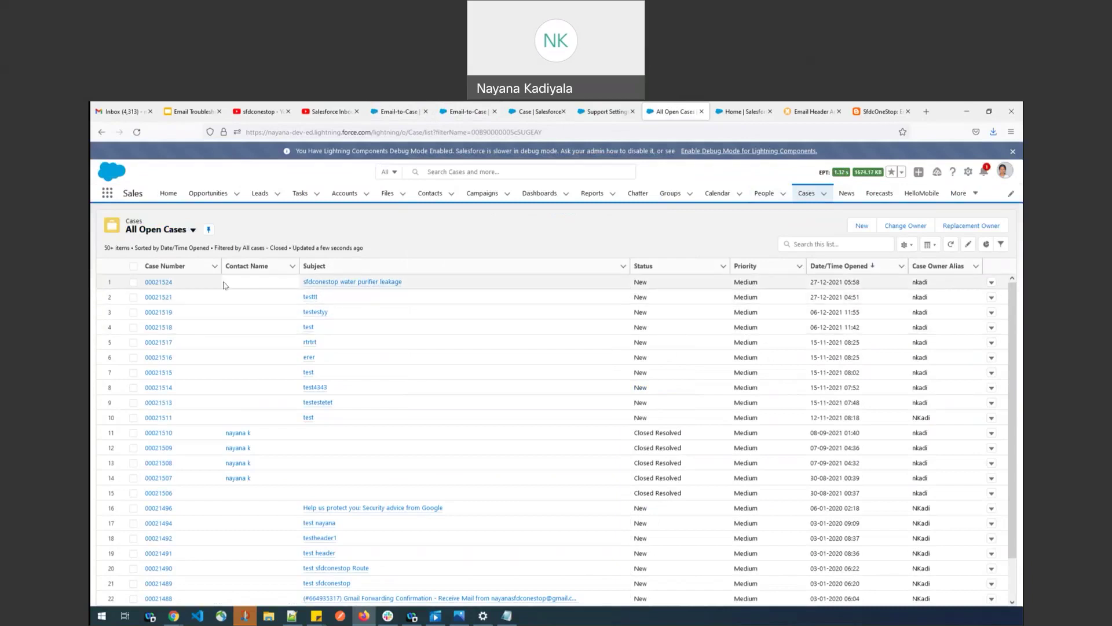
pyautogui.click(158, 281)
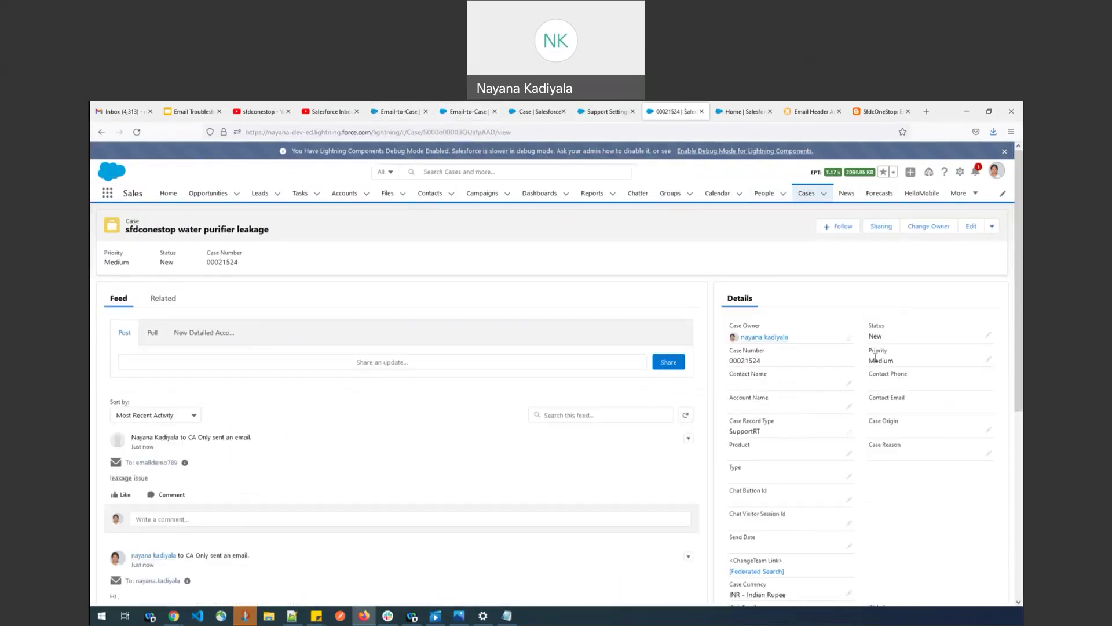
# - Compare the new case's owner, origin and record type with the case settings of the routing address
pyautogui.click(452, 116)
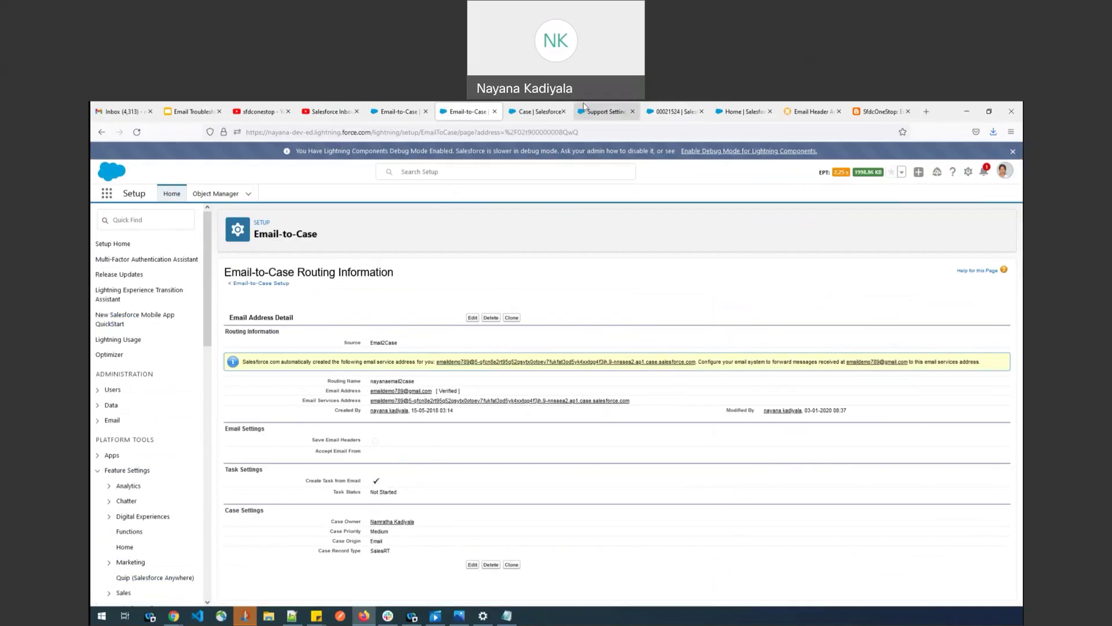
pyautogui.click(601, 109)
pyautogui.click(543, 110)
pyautogui.click(668, 111)
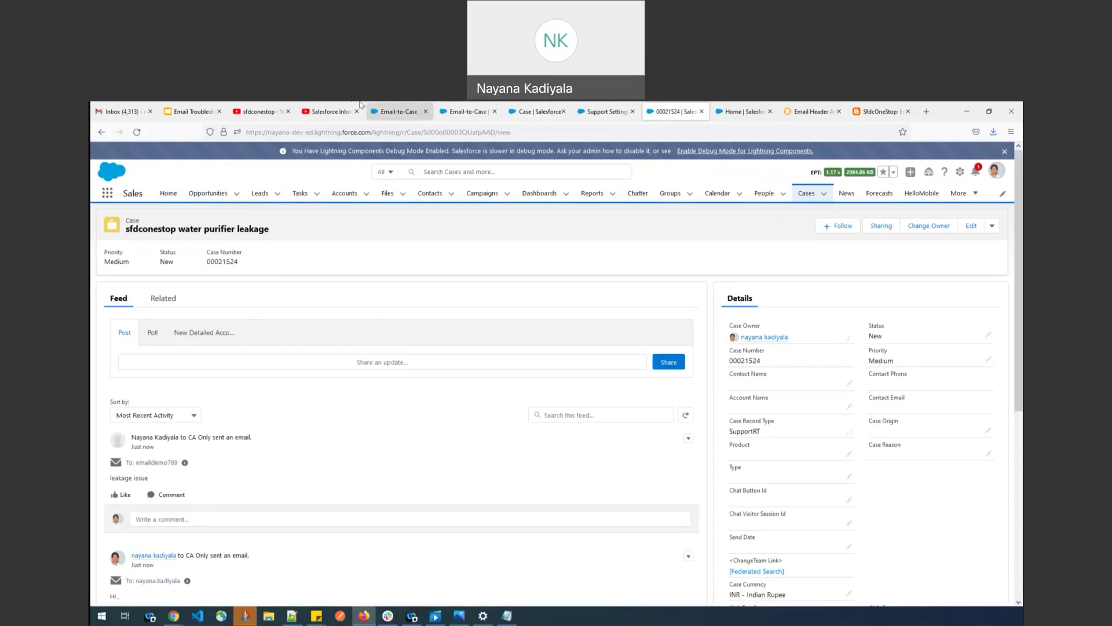
# - Examine the demo routing entry's Email Address and its Email Services Address in the Email-to-Case routing list
pyautogui.click(399, 111)
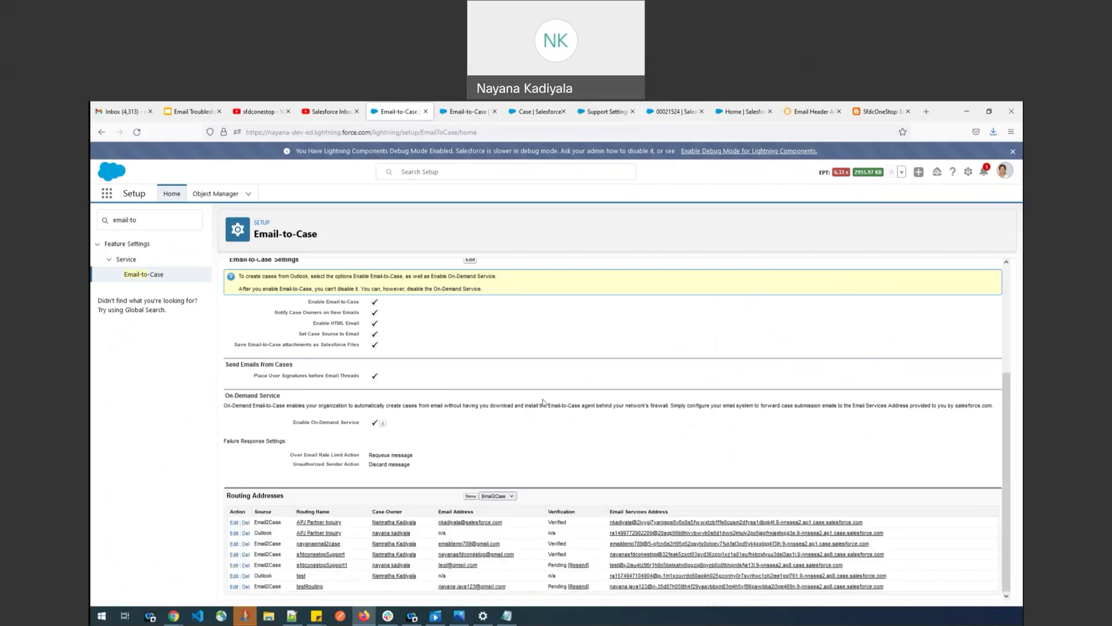
pyautogui.click(461, 114)
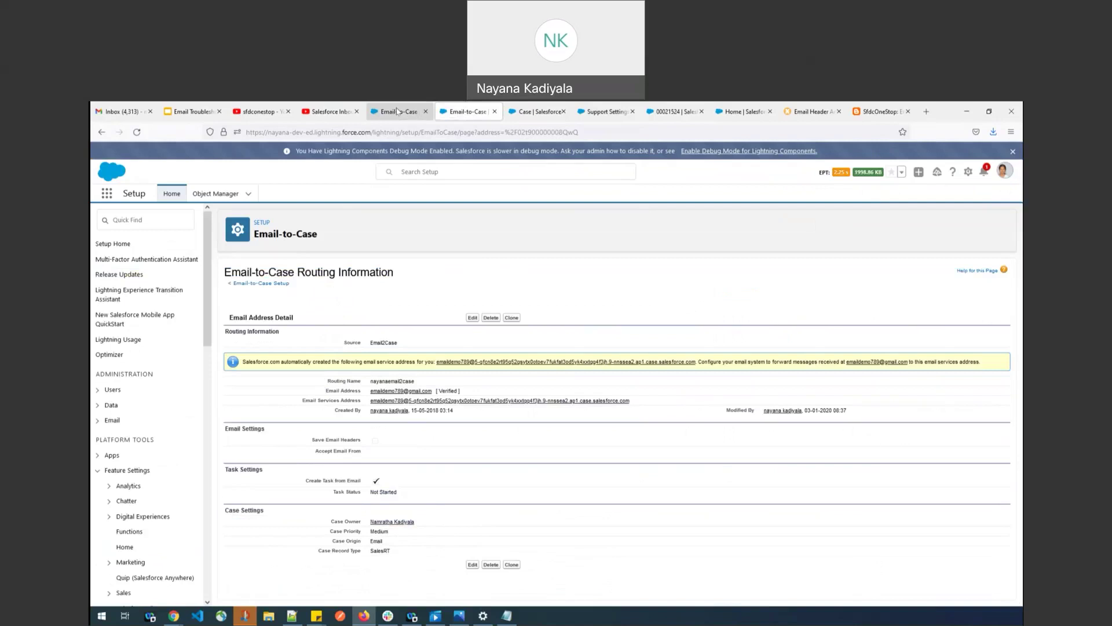
pyautogui.click(398, 111)
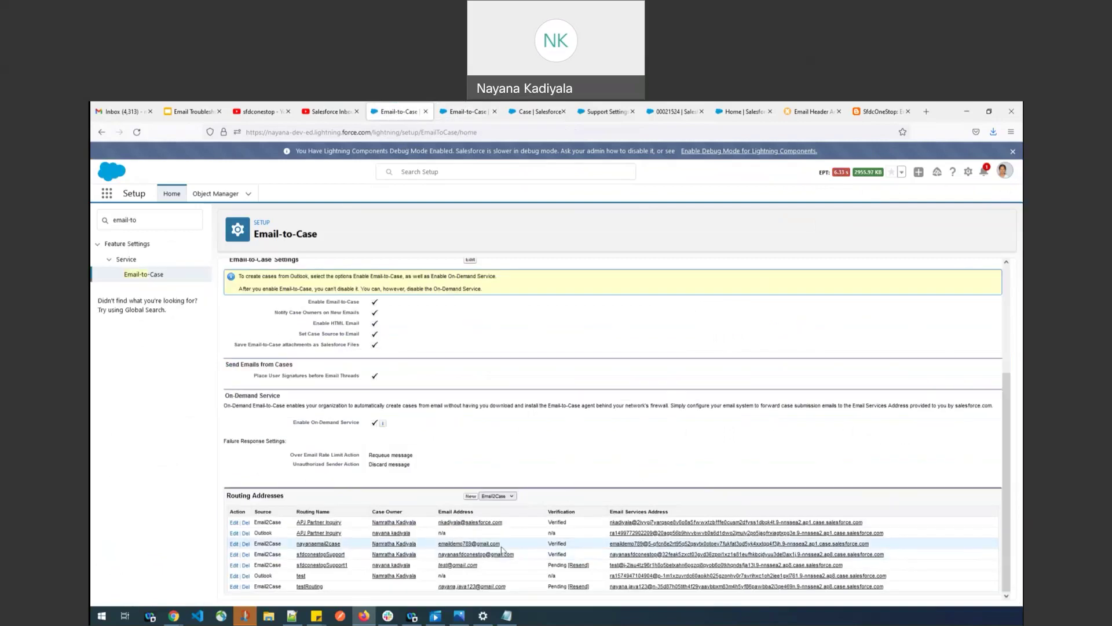
pyautogui.moveTo(502, 549); pyautogui.dragTo(439, 549)
pyautogui.click(518, 547)
pyautogui.moveTo(503, 546); pyautogui.dragTo(489, 546)
pyautogui.click(520, 547)
pyautogui.moveTo(607, 547); pyautogui.dragTo(888, 545)
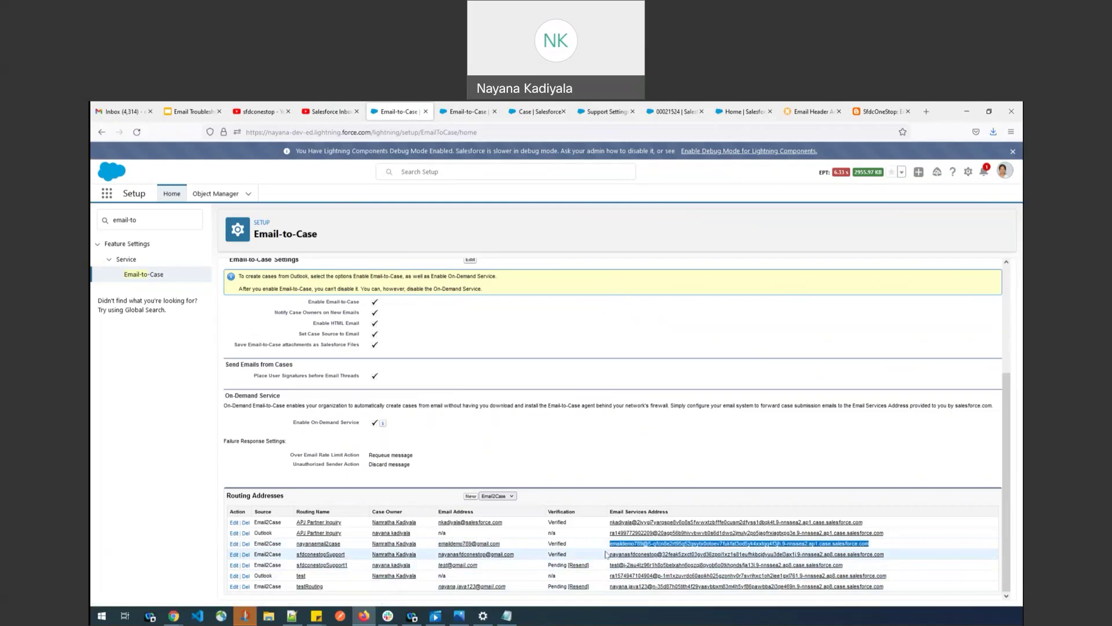
# - Copy the Email Services Address from the routing details and use it as the recipient of a new Gmail message
pyautogui.click(463, 111)
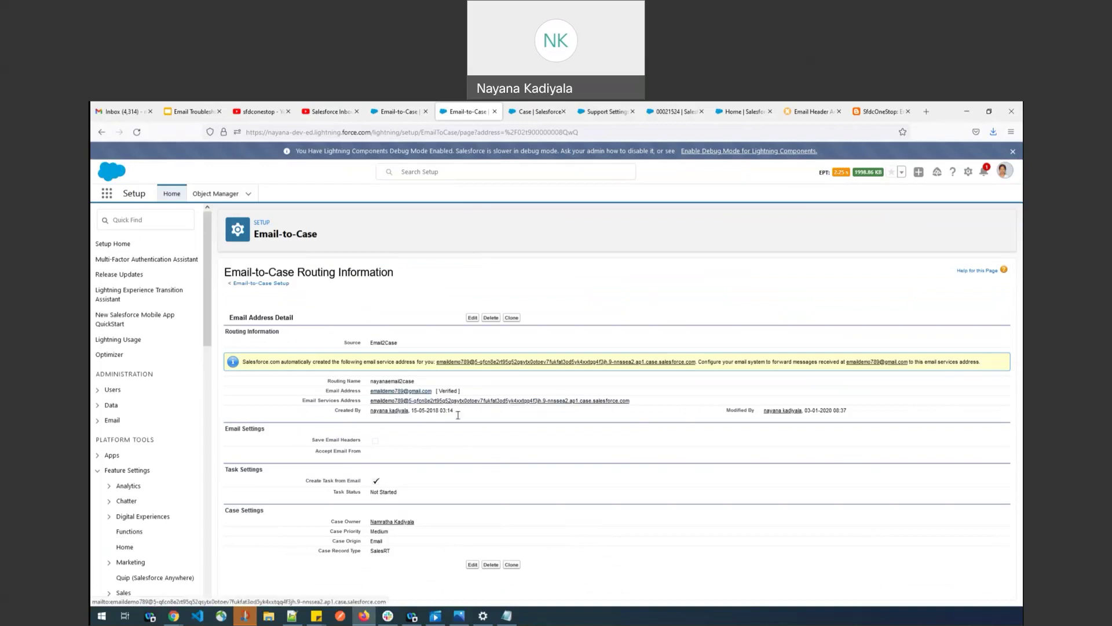
pyautogui.moveTo(629, 401); pyautogui.dragTo(369, 406)
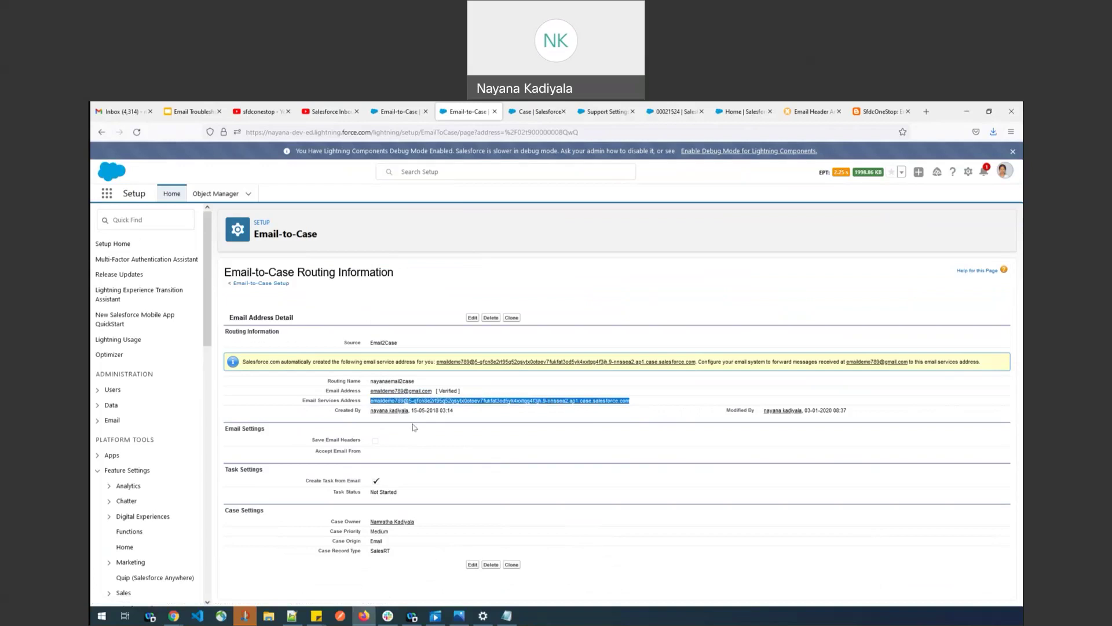
pyautogui.click(123, 111)
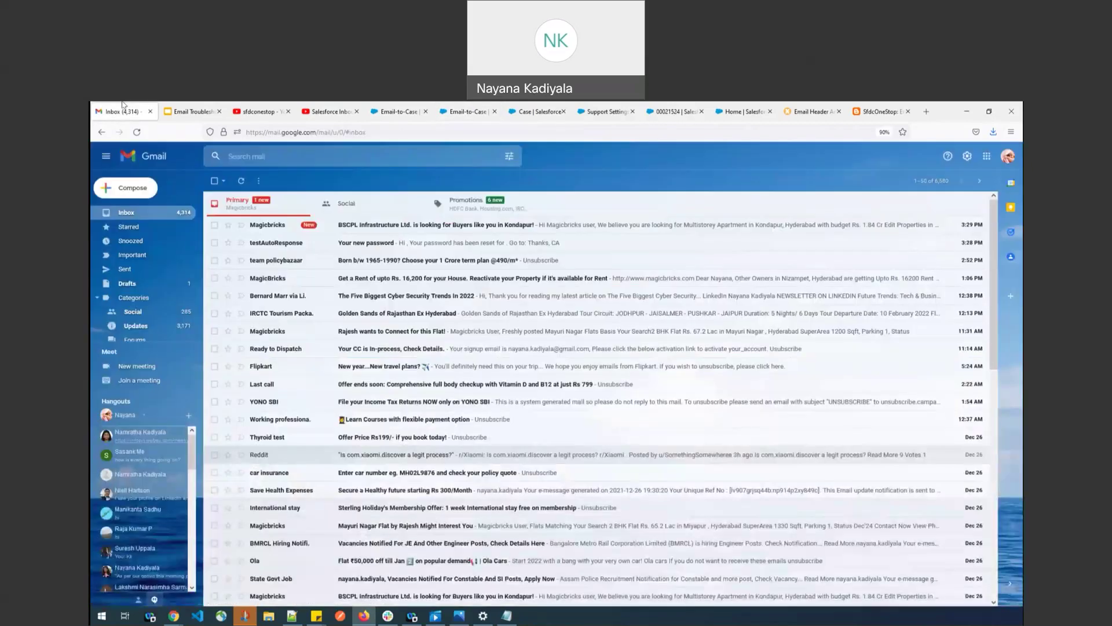
pyautogui.click(131, 188)
pyautogui.hotkey('ctrl', 'v')
# - Give the message the subject "test sfdconestop waterpurifier" and send it without a body
pyautogui.click(771, 379)
pyautogui.write('test sfdconestop wa')
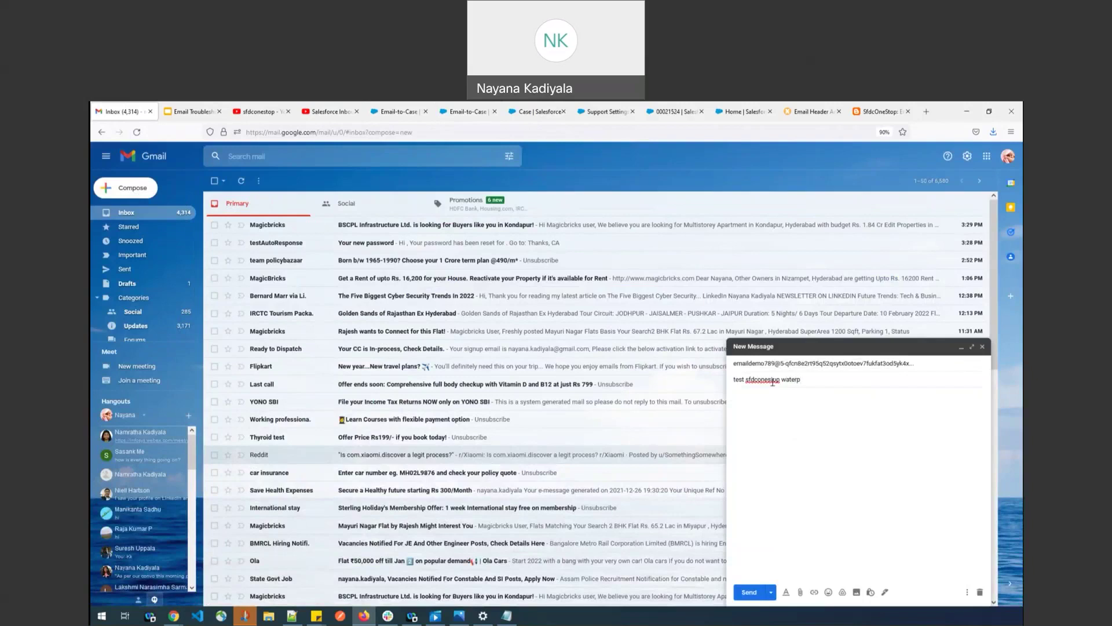
pyautogui.write('terpurig')
pyautogui.press('BackSpace')
pyautogui.write('foe')
pyautogui.click(750, 592)
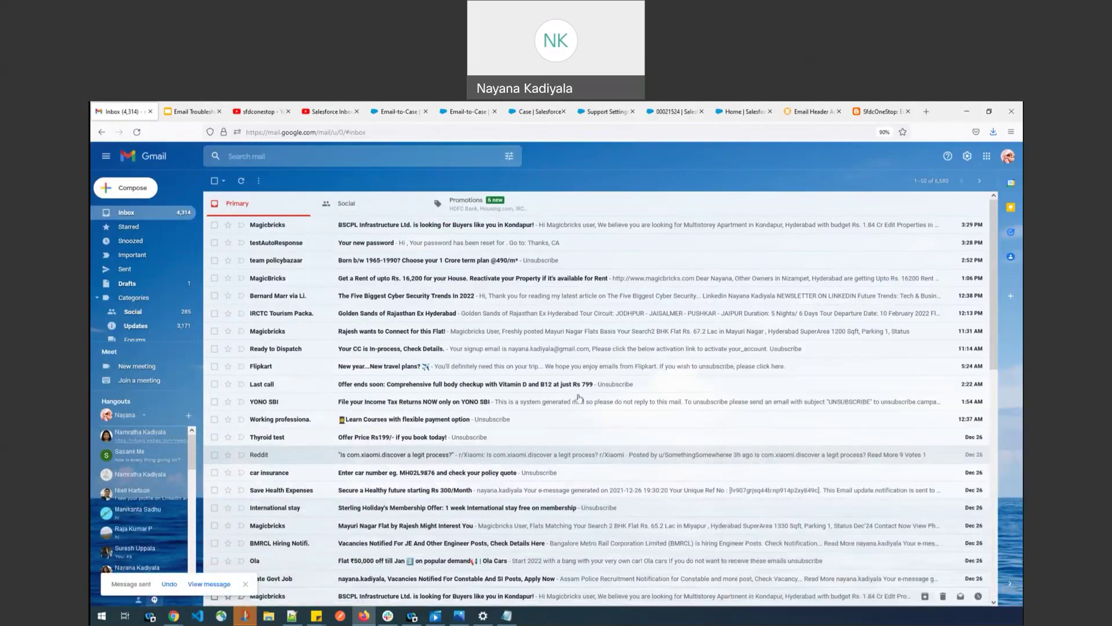
# - Refresh the All Open Cases list and preview the "test sfdconestop waterpurifier" case
pyautogui.click(687, 108)
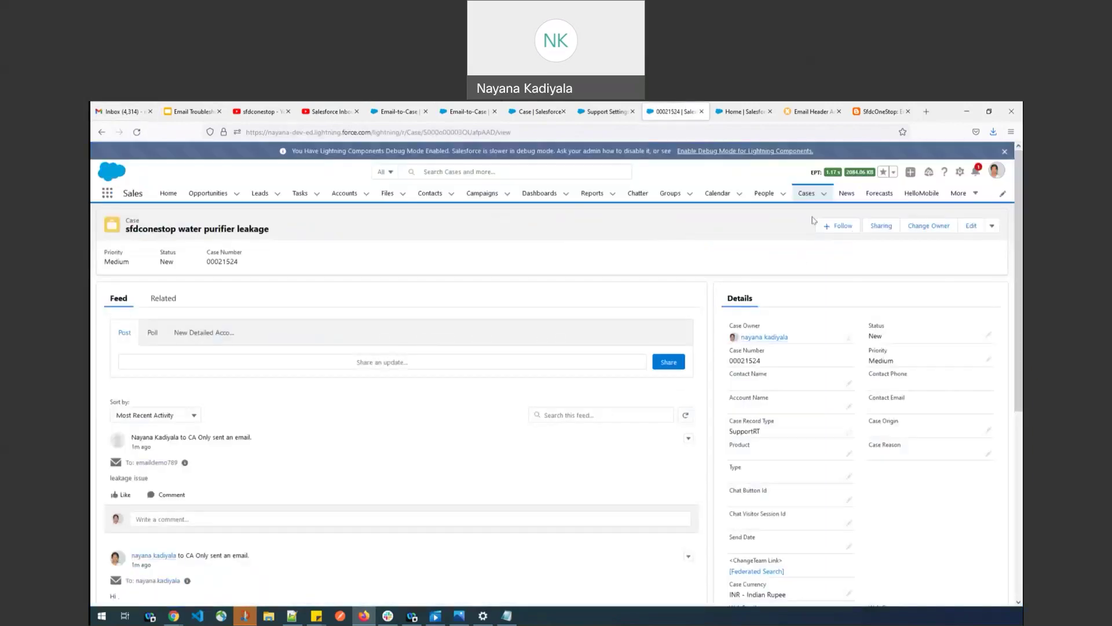
pyautogui.click(800, 194)
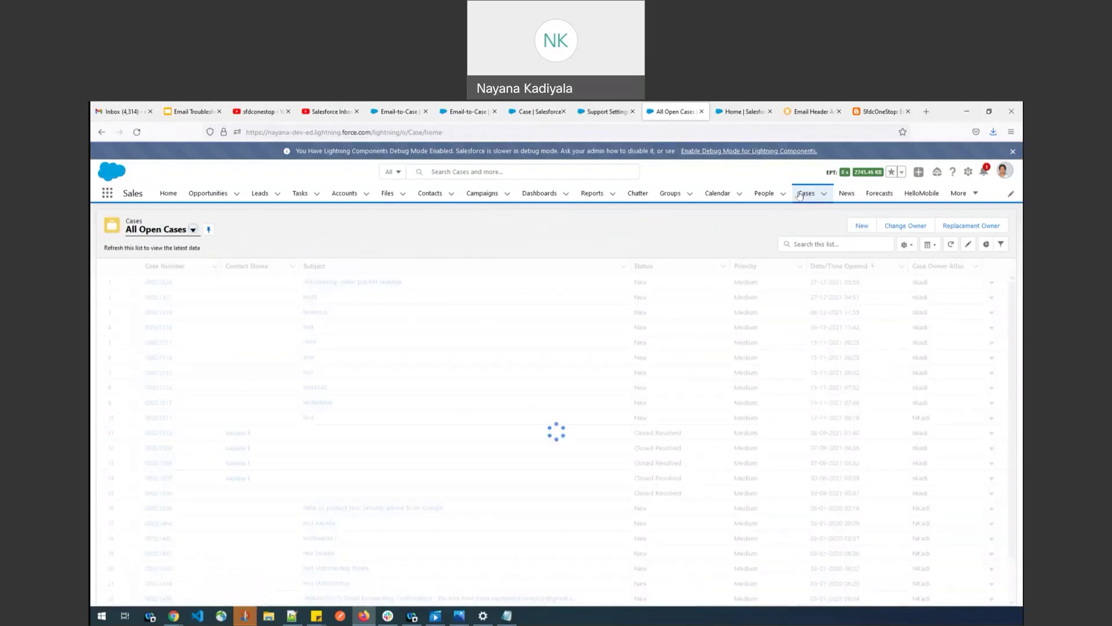
pyautogui.click(138, 133)
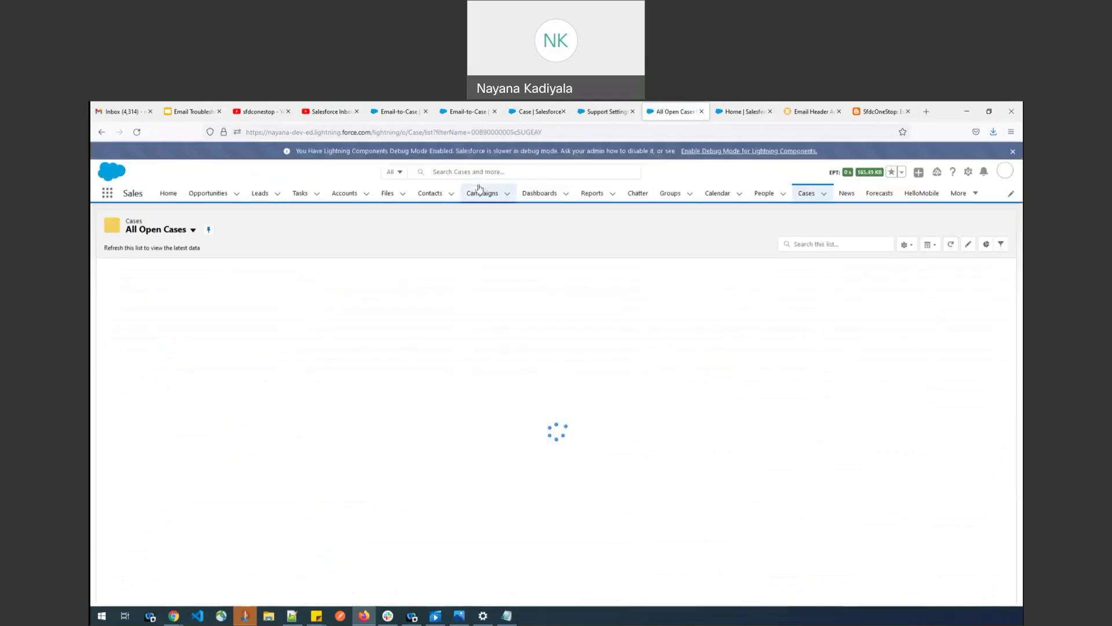
pyautogui.moveTo(346, 284)
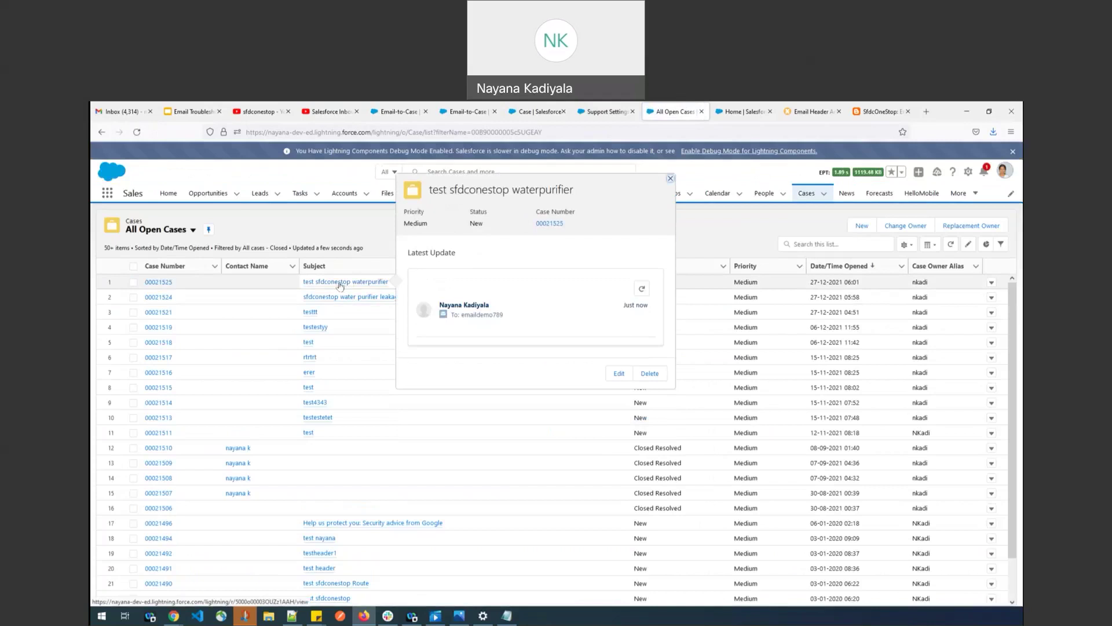
# - Compare the Email Address with the Email Services Address on the Email-to-Case routing information page
pyautogui.click(453, 107)
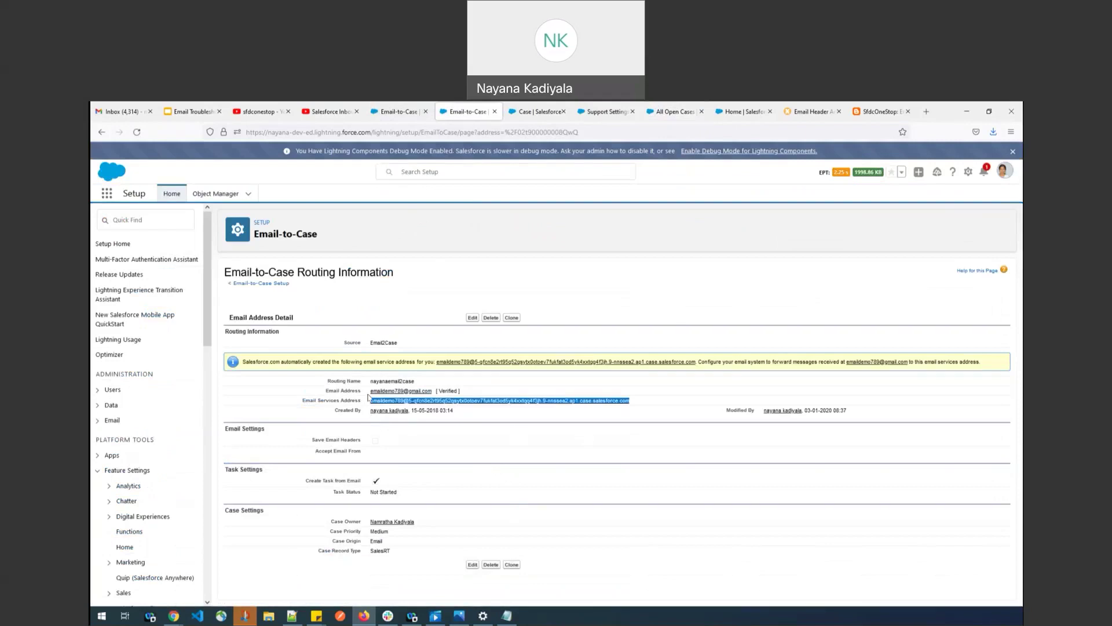
pyautogui.moveTo(369, 392); pyautogui.dragTo(435, 393)
pyautogui.moveTo(314, 401); pyautogui.dragTo(647, 407)
# - Switch to the Support Settings page and search Setup for "suppo" to locate its entry
pyautogui.click(538, 115)
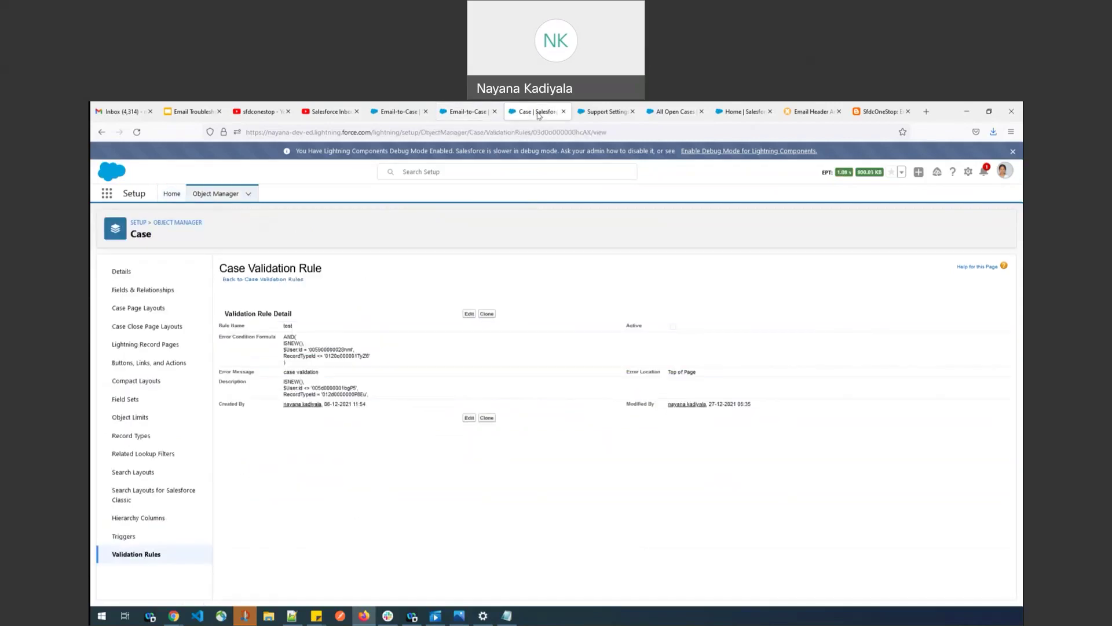
pyautogui.click(588, 114)
pyautogui.click(142, 217)
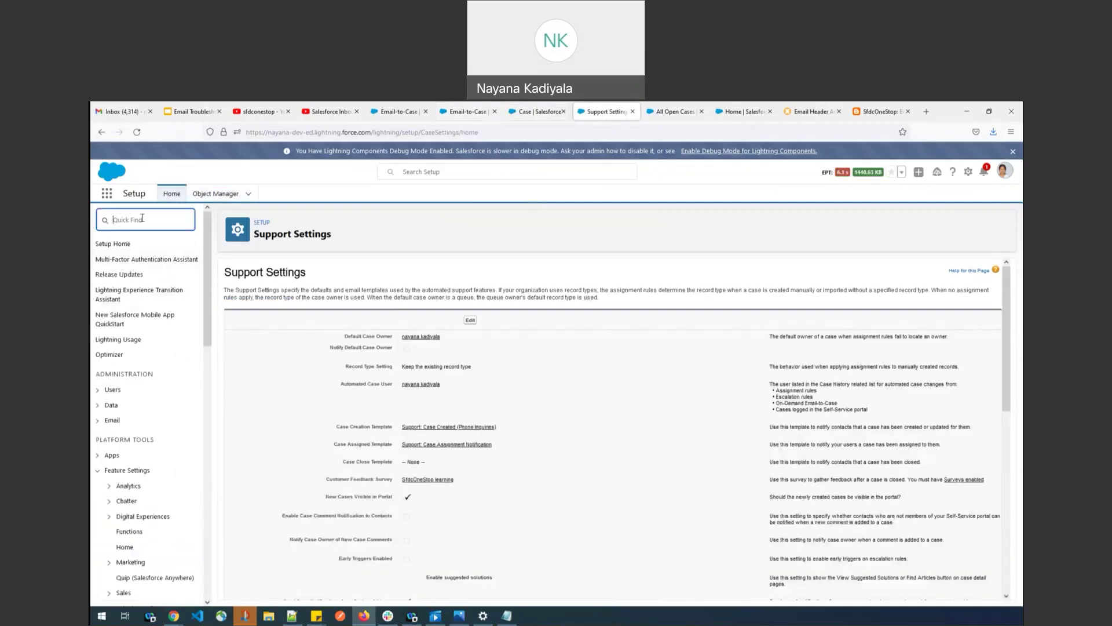
pyautogui.write('suppo')
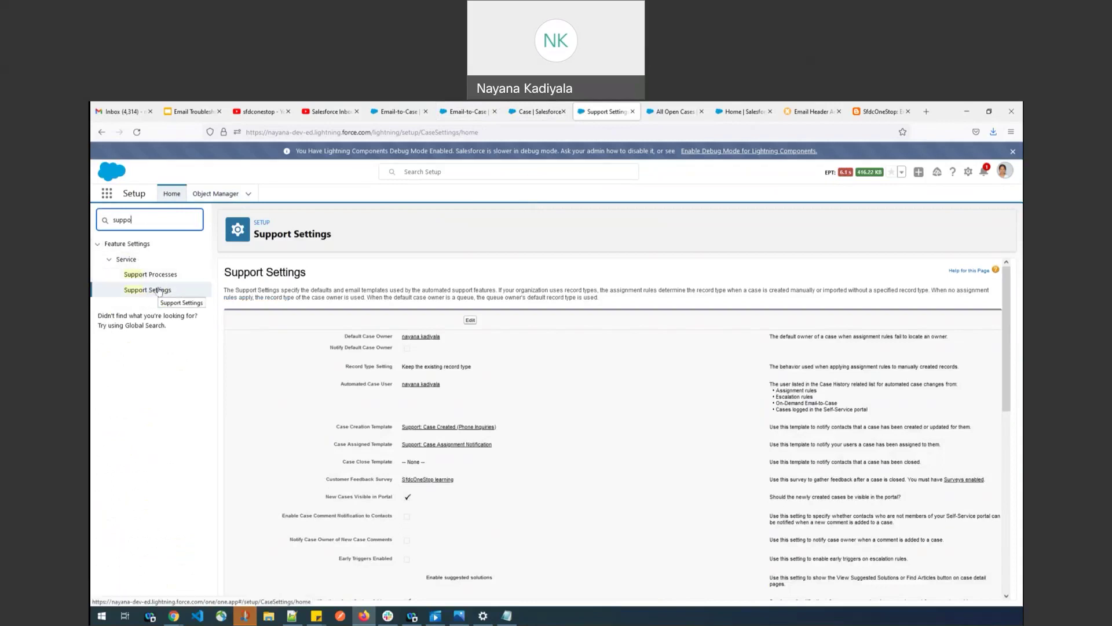
# - Open the Automated Case User's record in a separate browser tab, then open Support Settings for editing
pyautogui.click(301, 318)
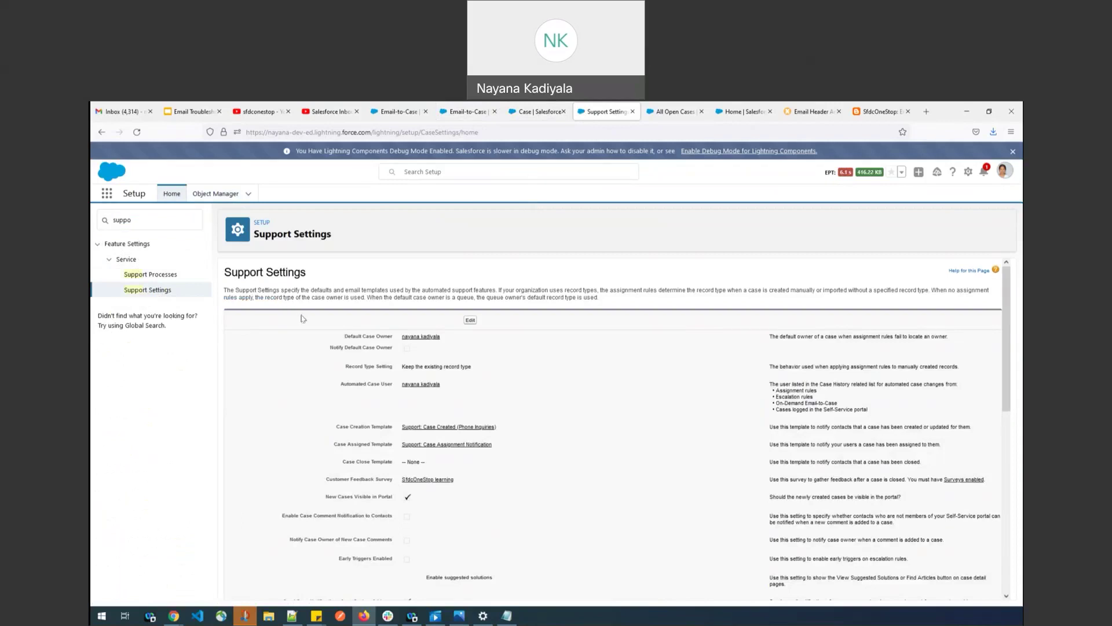
pyautogui.rightClick(426, 390)
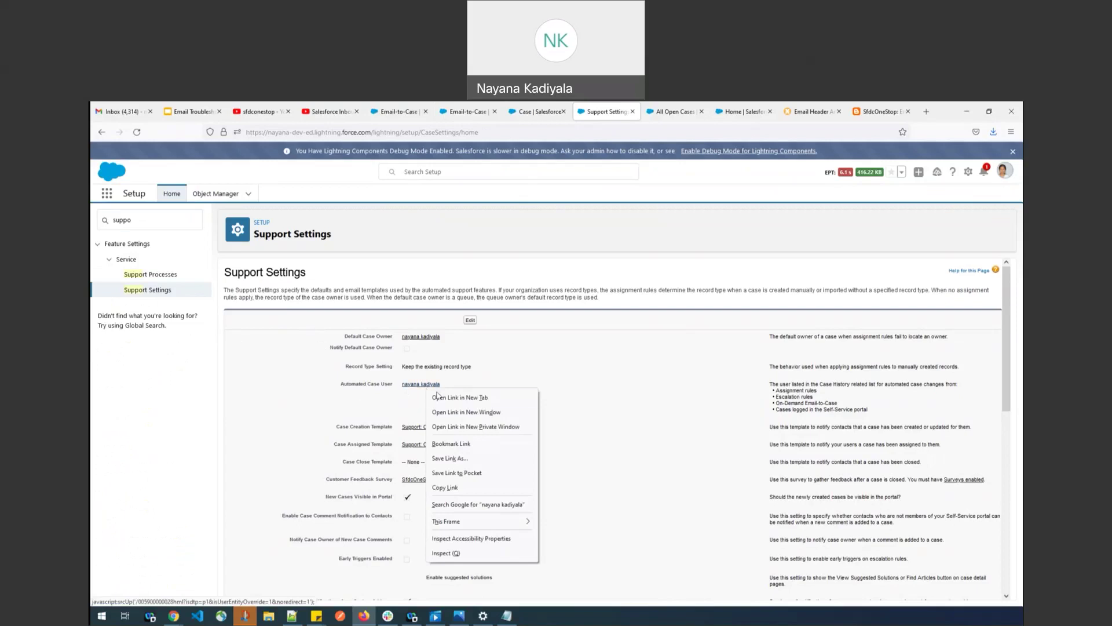
pyautogui.click(443, 399)
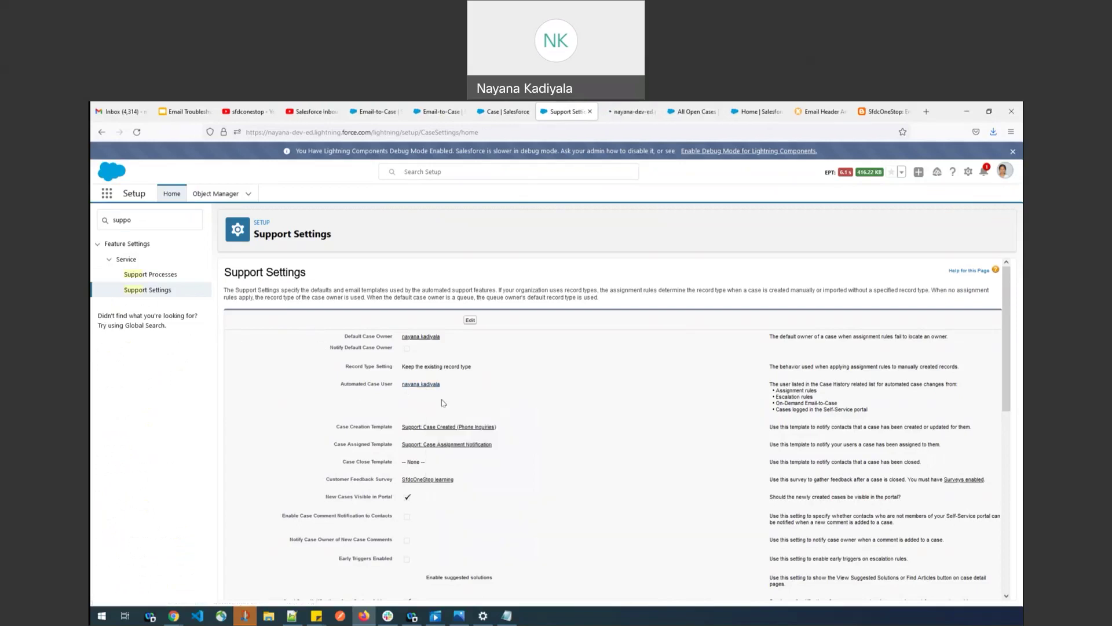
pyautogui.click(632, 113)
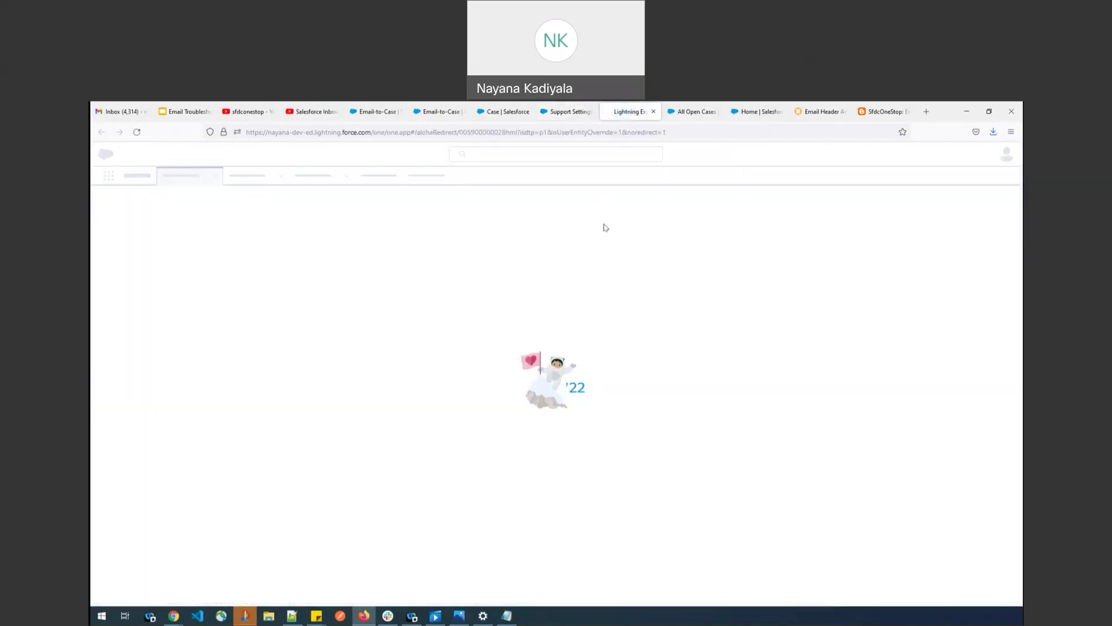
pyautogui.click(576, 110)
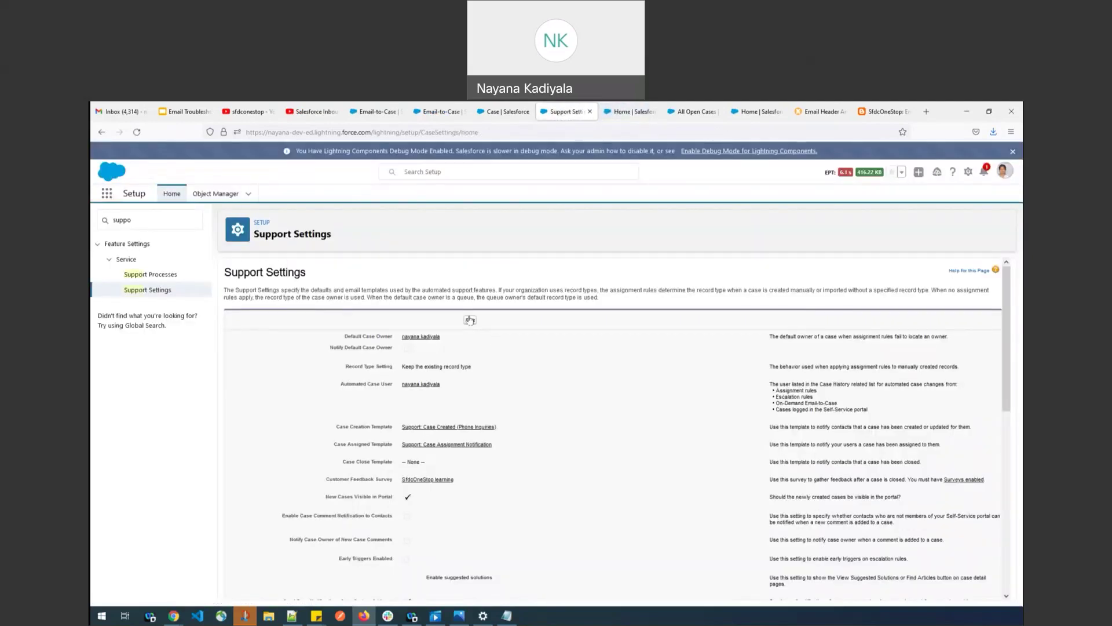
pyautogui.click(469, 320)
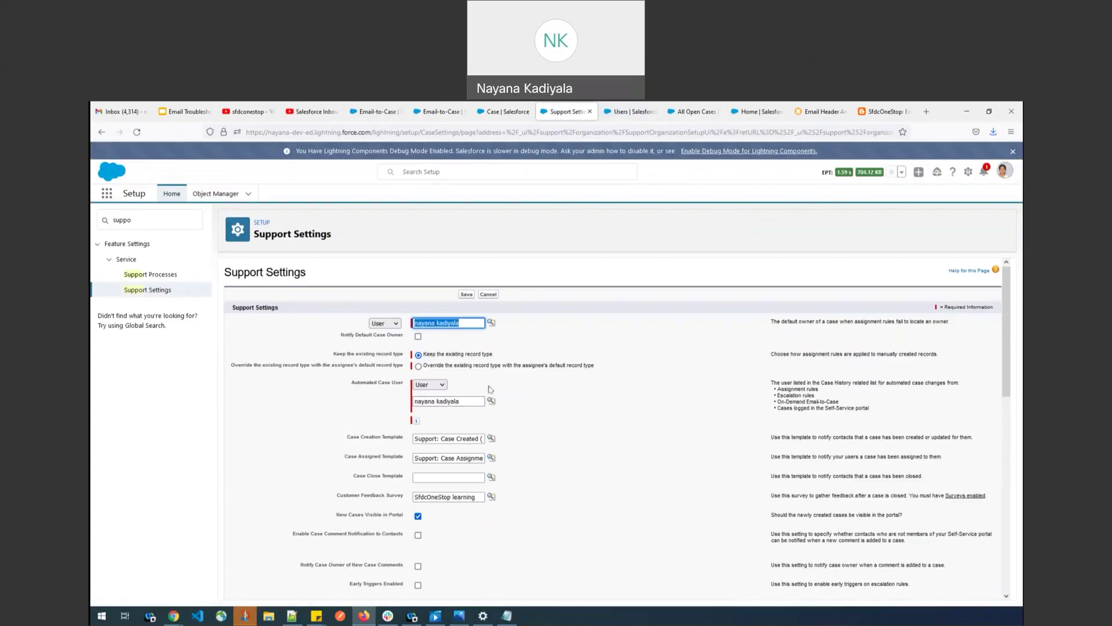
# - Activate the Case validation rule named "test" and save it
pyautogui.click(502, 111)
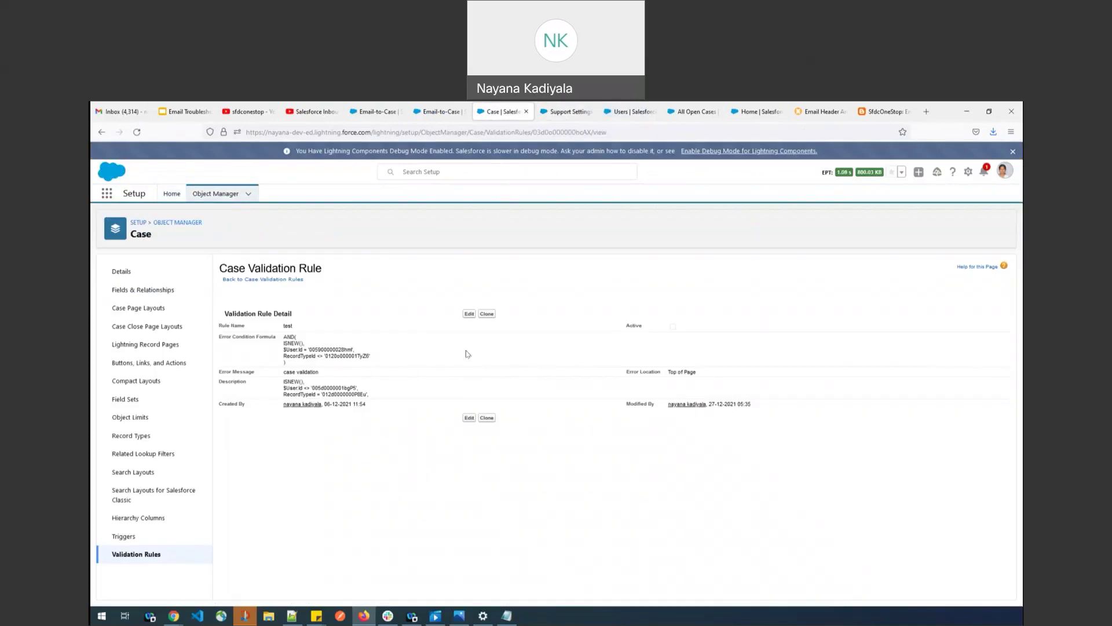
pyautogui.click(469, 314)
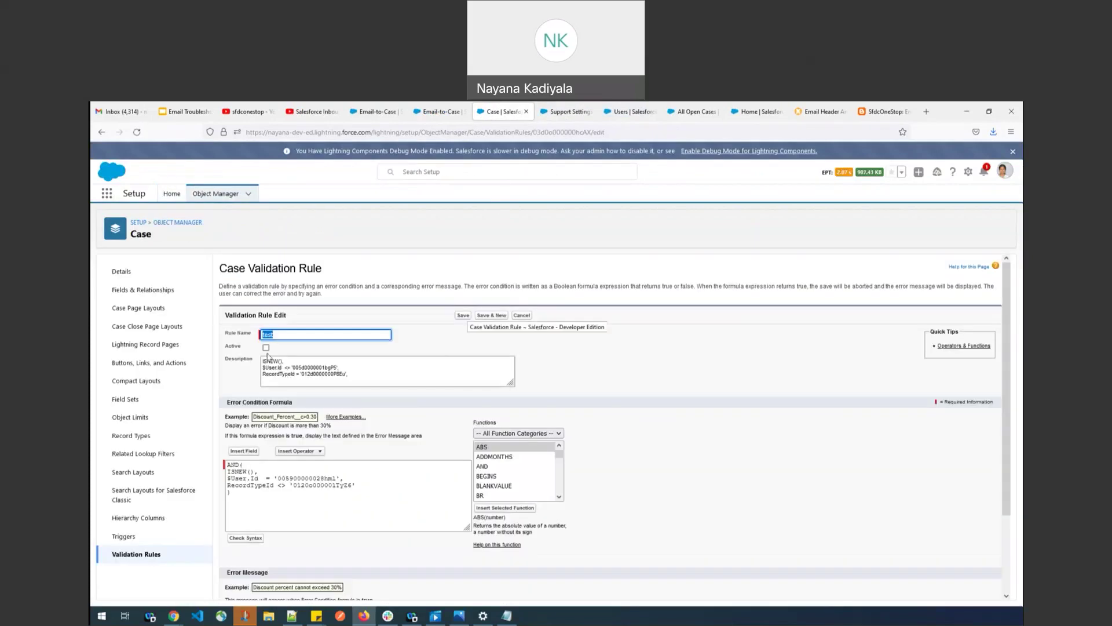
pyautogui.click(266, 347)
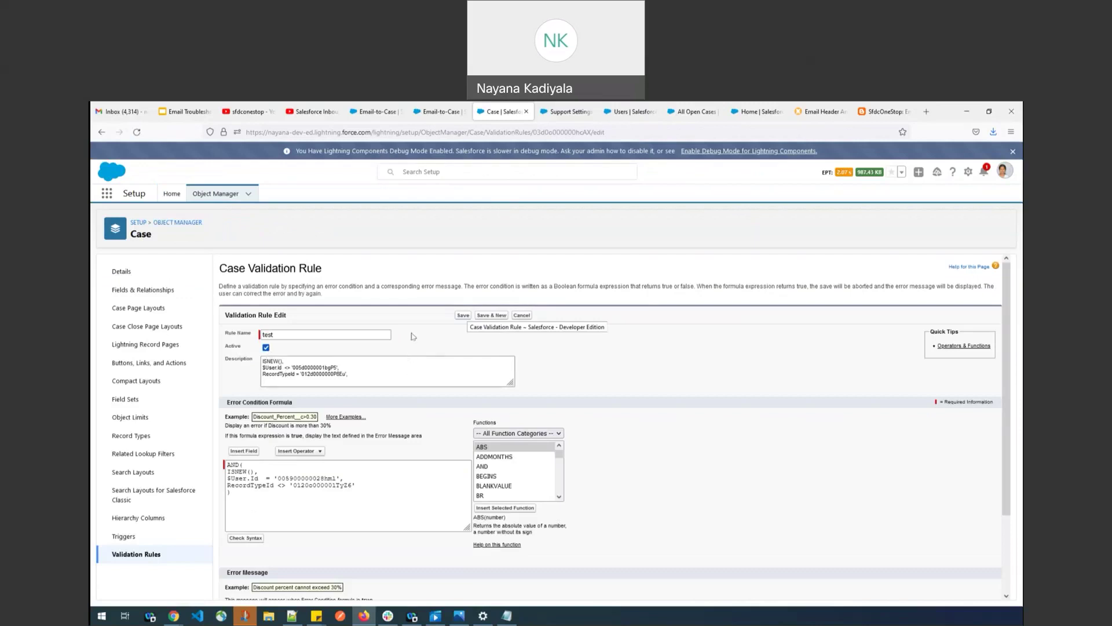
pyautogui.click(463, 316)
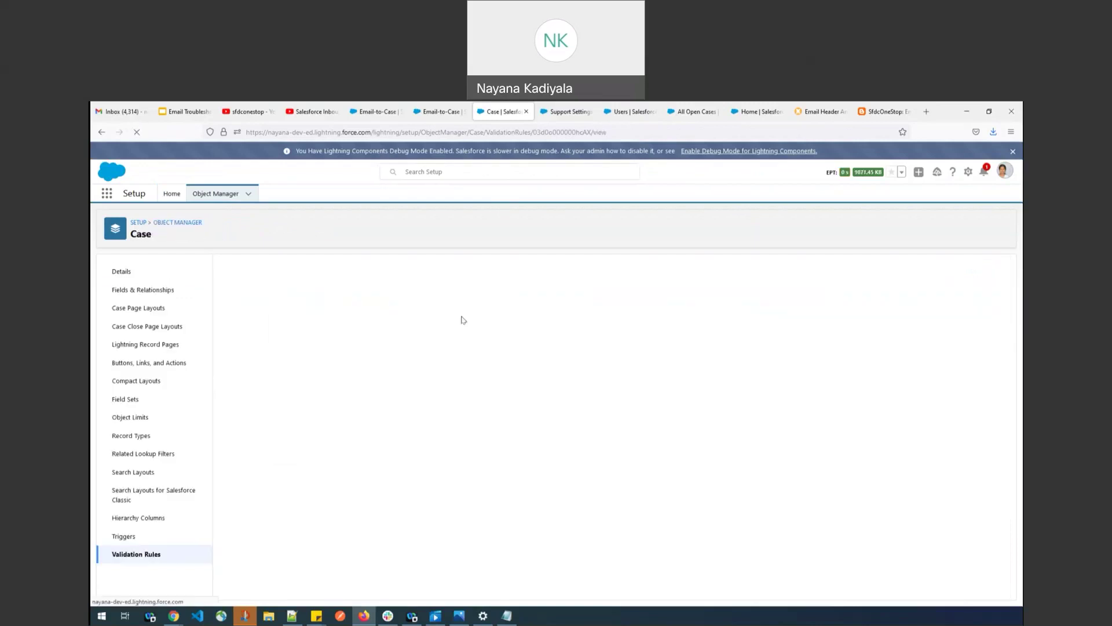
# - Copy the sfdconestopSupport routing entry's email address and start a new Gmail message addressed to it
pyautogui.click(375, 111)
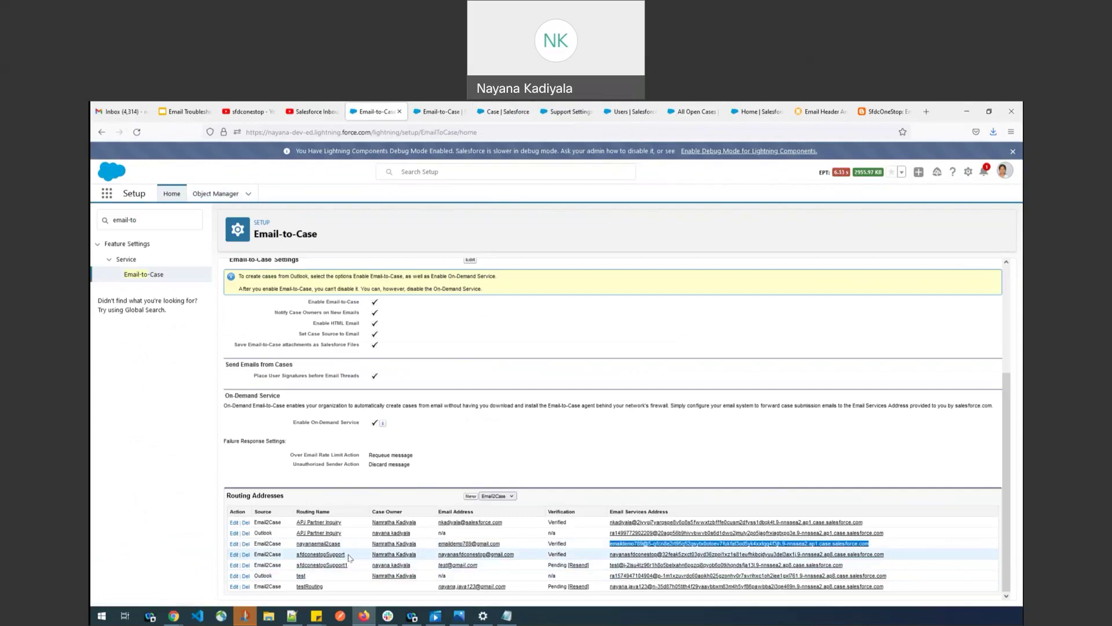
pyautogui.moveTo(436, 555); pyautogui.dragTo(512, 558)
pyautogui.hotkey('ctrl', 'c')
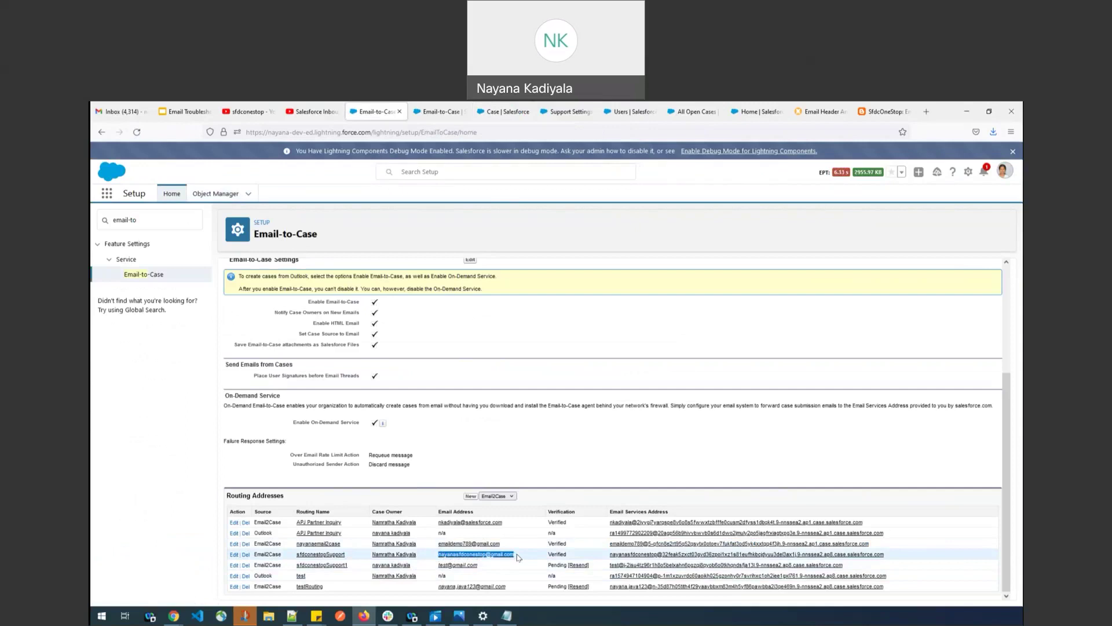
pyautogui.click(118, 112)
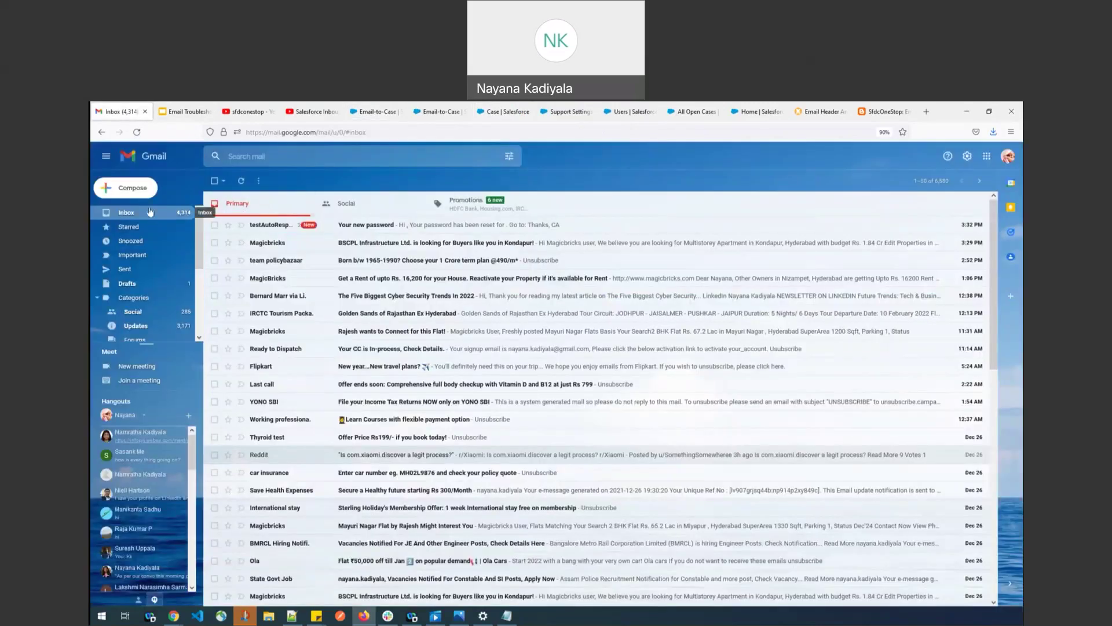
pyautogui.click(139, 189)
pyautogui.hotkey('ctrl', 'v')
# - Give the message the subject "sfdconestop purifier issue" and send it without a body
pyautogui.click(773, 379)
pyautogui.write('sfdconestop purifier is')
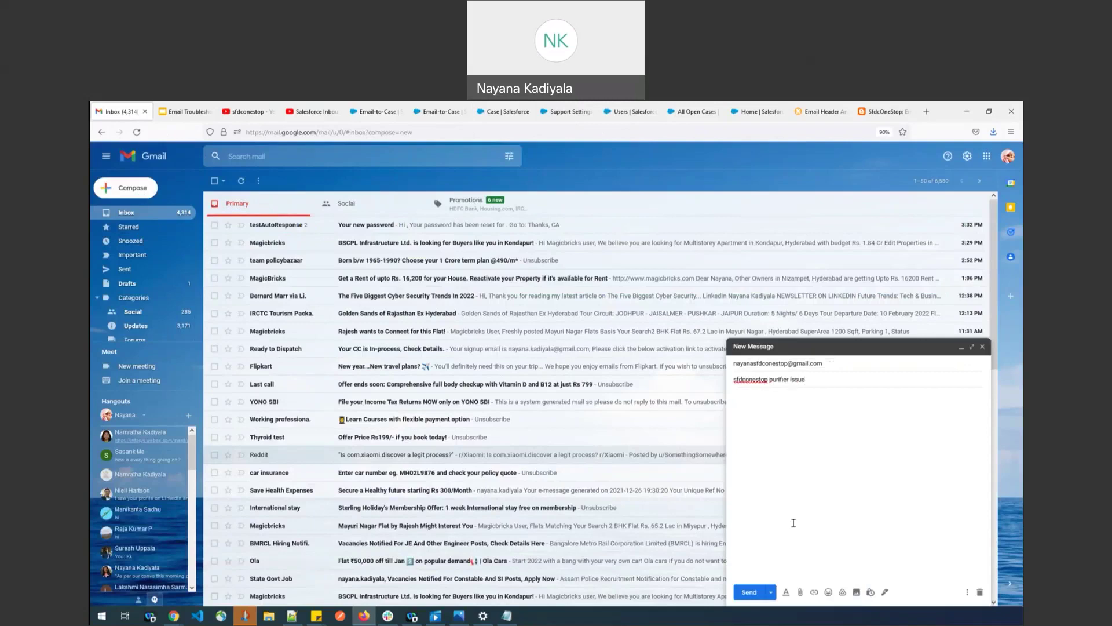
pyautogui.click(749, 593)
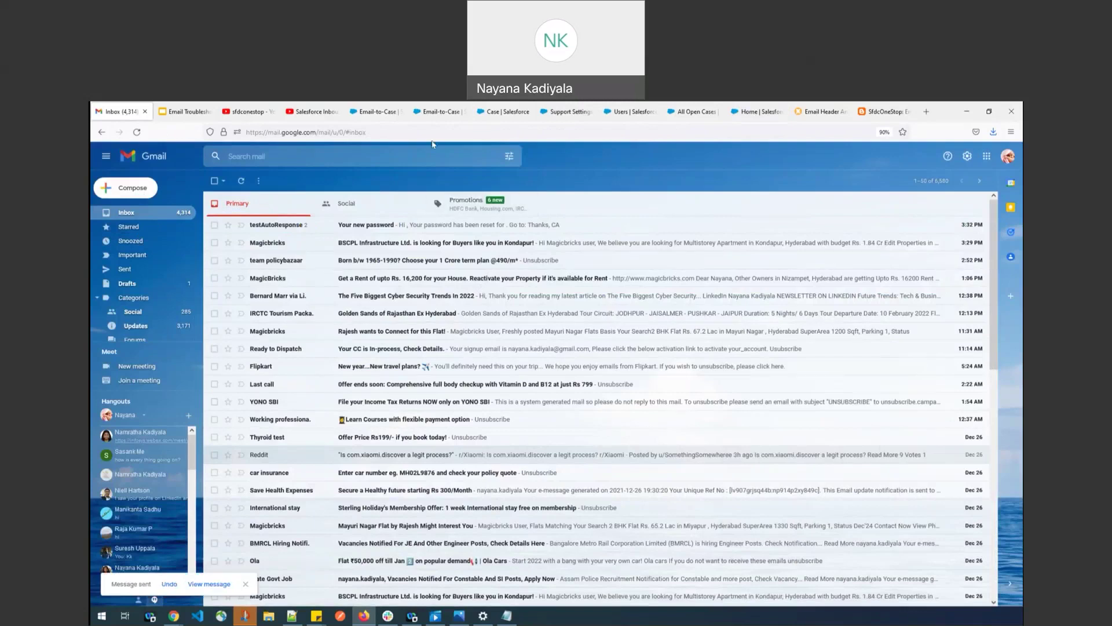
# - Review the Email-to-Case routing addresses and the Case validation rule, and check the Gmail inbox for a reply
pyautogui.click(375, 111)
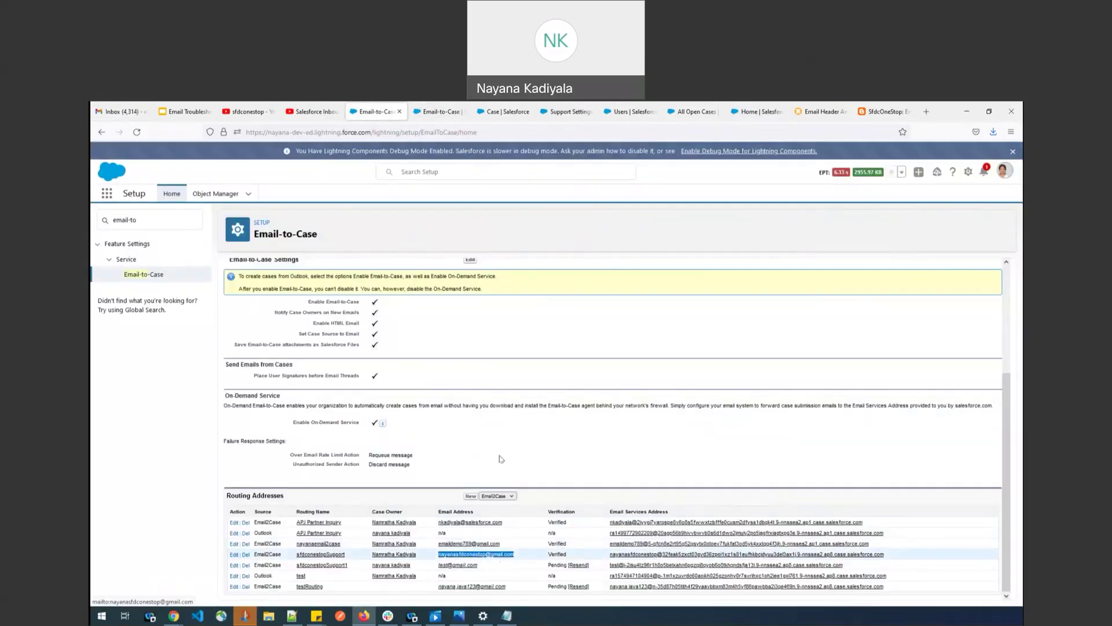
pyautogui.click(123, 110)
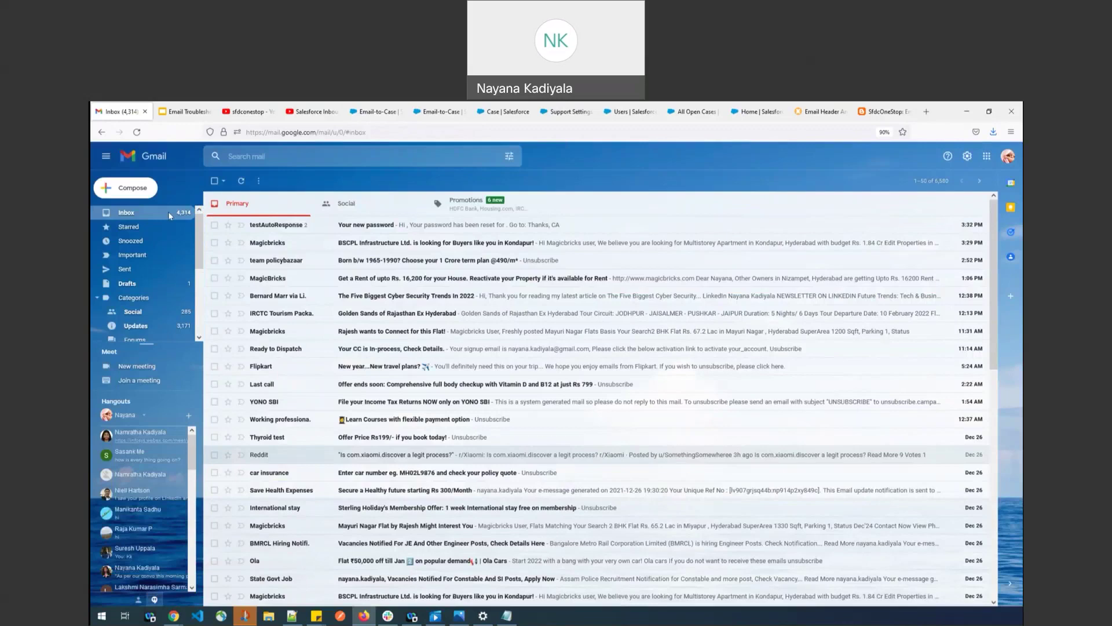
pyautogui.click(497, 105)
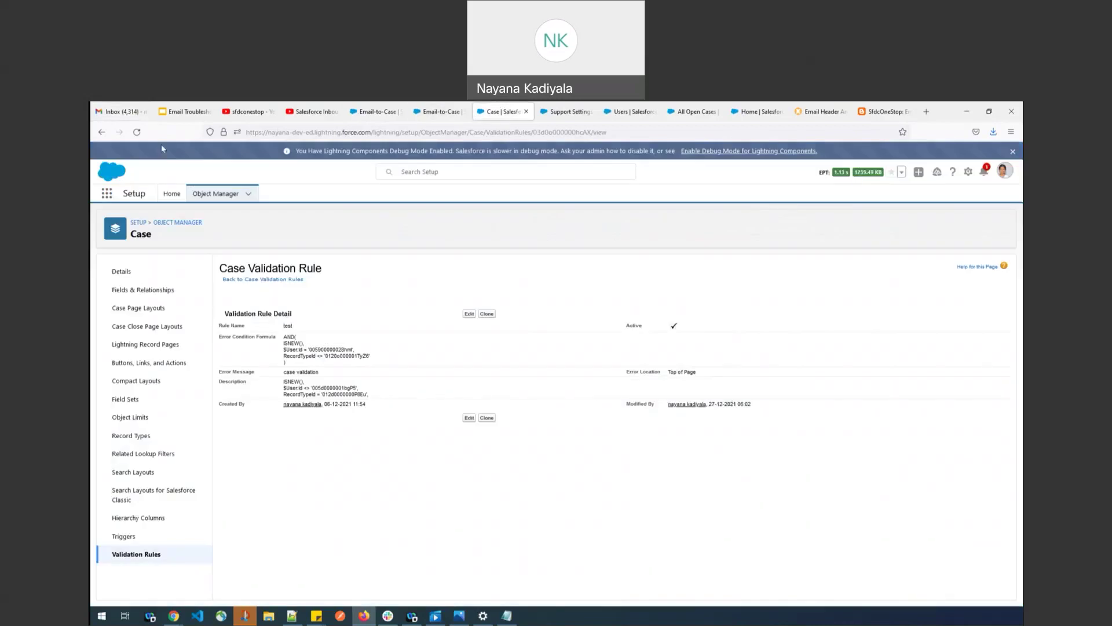
pyautogui.click(129, 109)
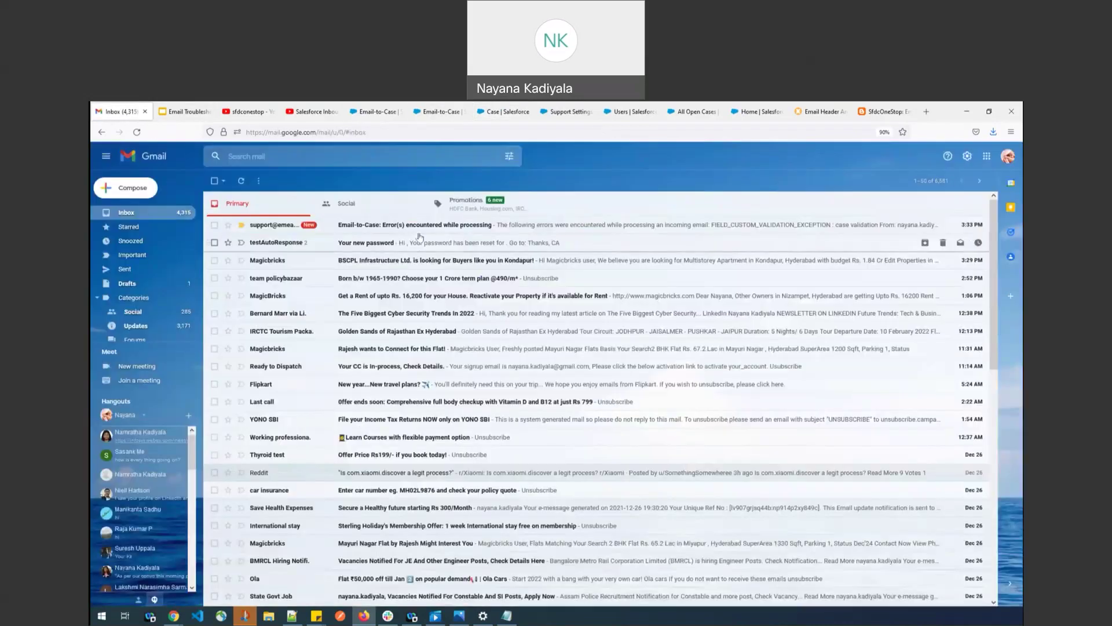
# - Refresh the All Open Cases list and open the "Email-to-Case: Error(s) encountered while processing" email in Gmail
pyautogui.click(695, 111)
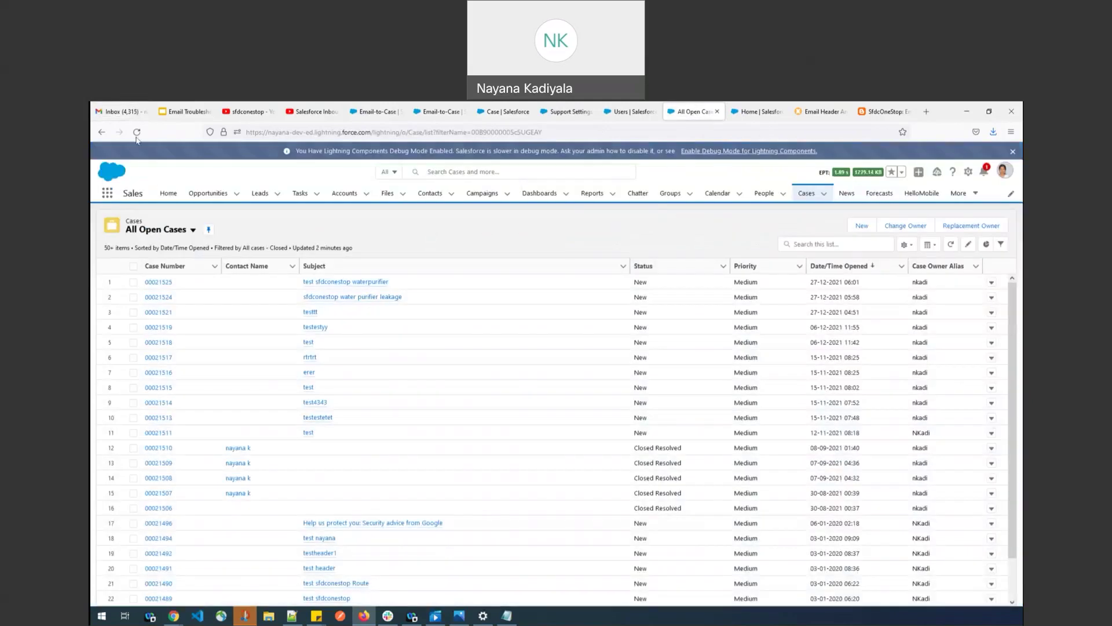
pyautogui.click(136, 137)
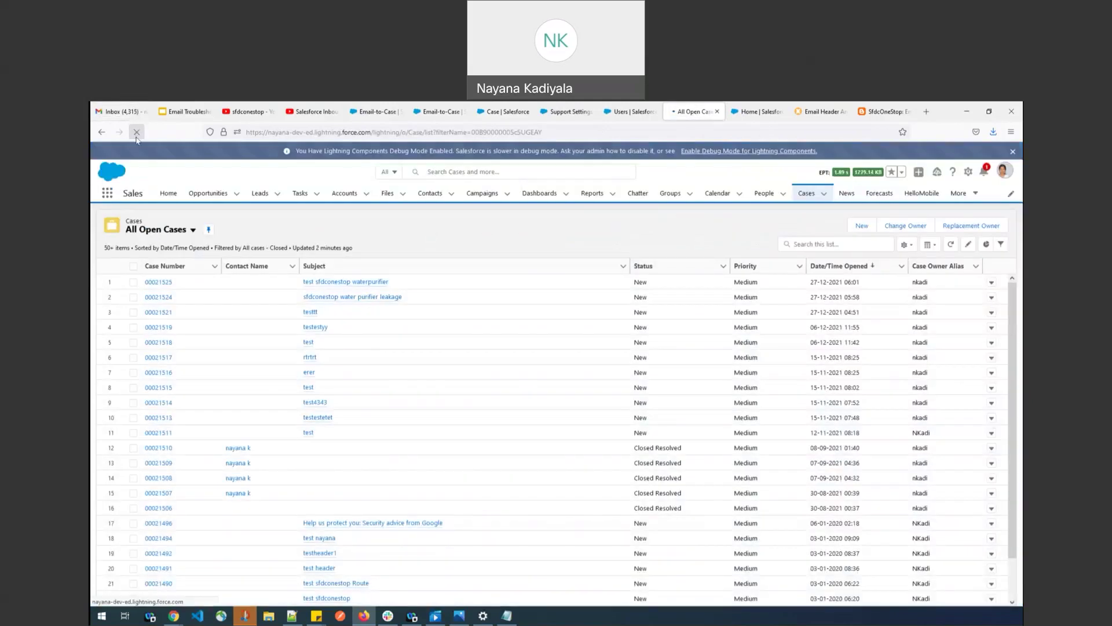
pyautogui.click(119, 111)
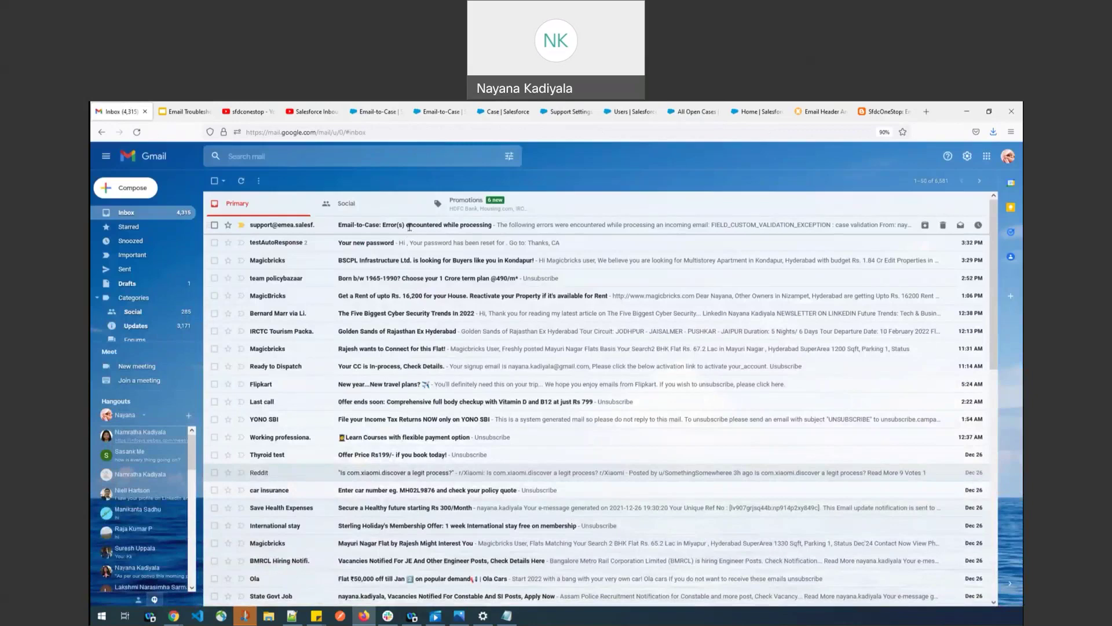
pyautogui.click(409, 230)
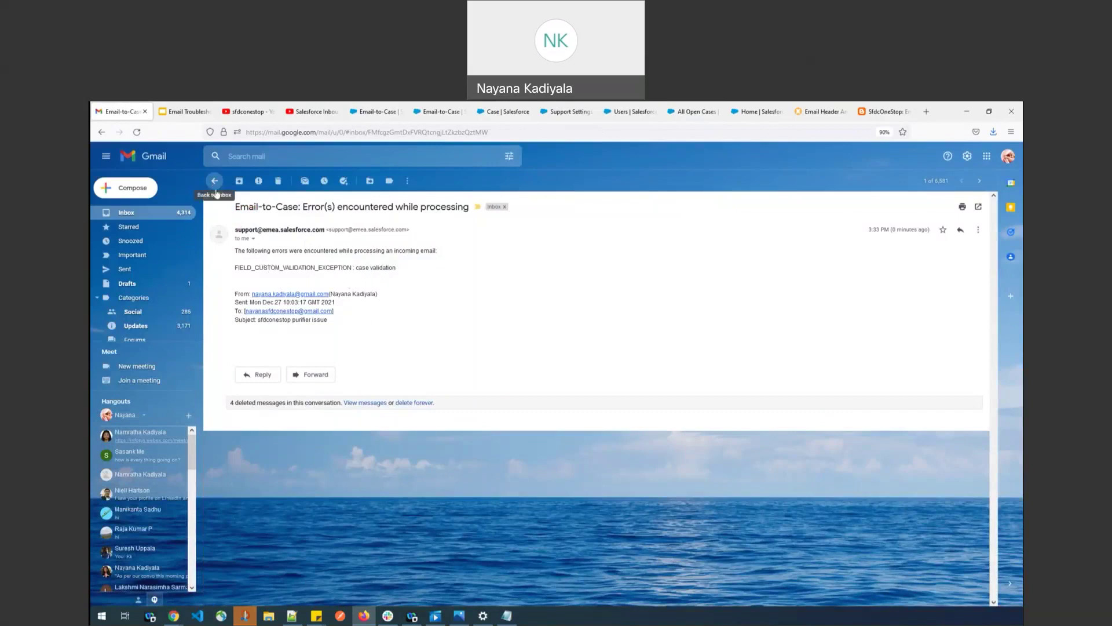
# - Cancel the Support Settings edit and compare the Case validation rule's user condition with the Automated Case User's record
pyautogui.click(567, 111)
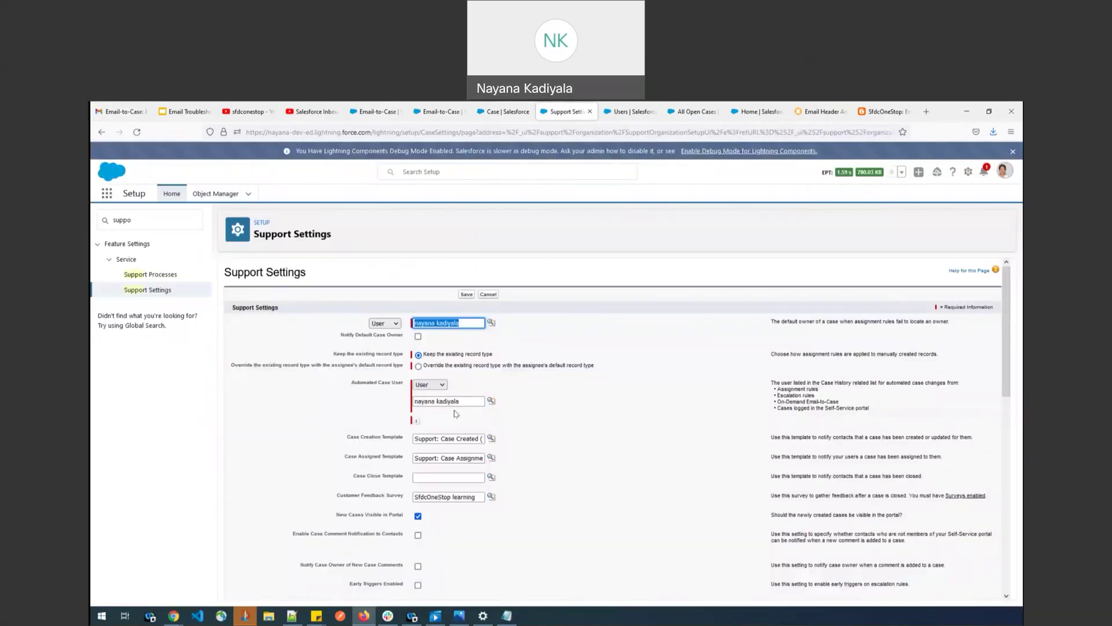
pyautogui.click(495, 295)
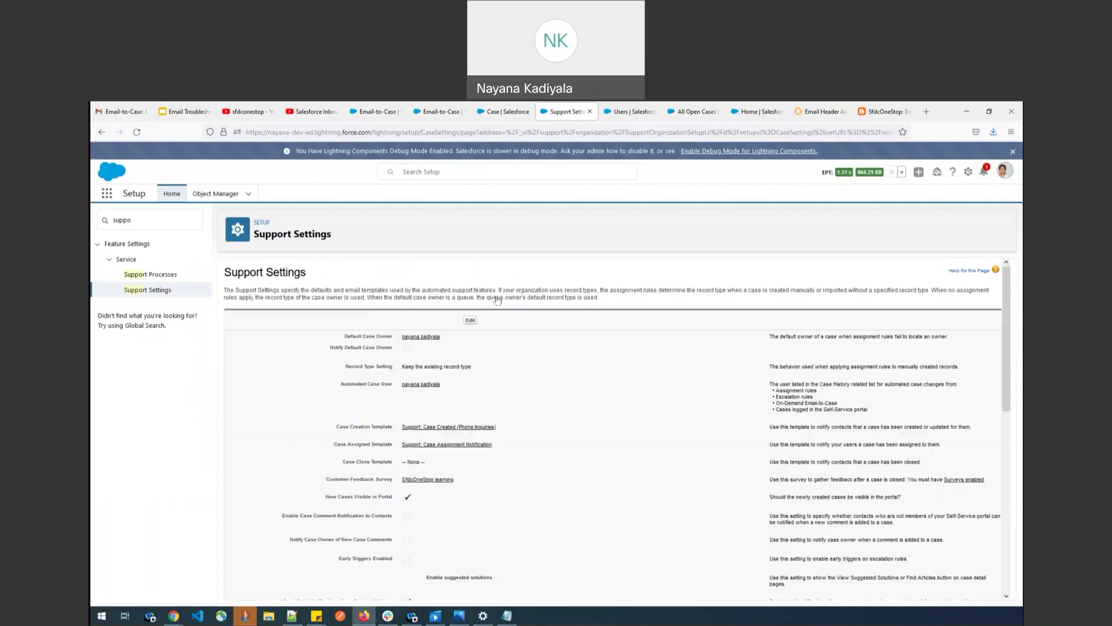
pyautogui.click(498, 113)
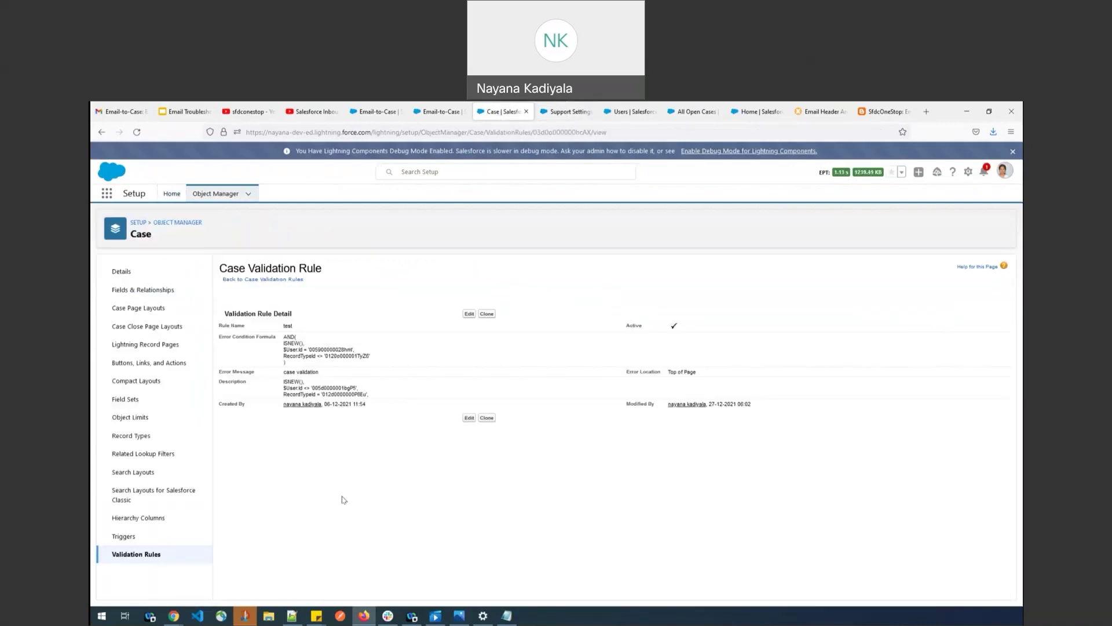
pyautogui.click(555, 111)
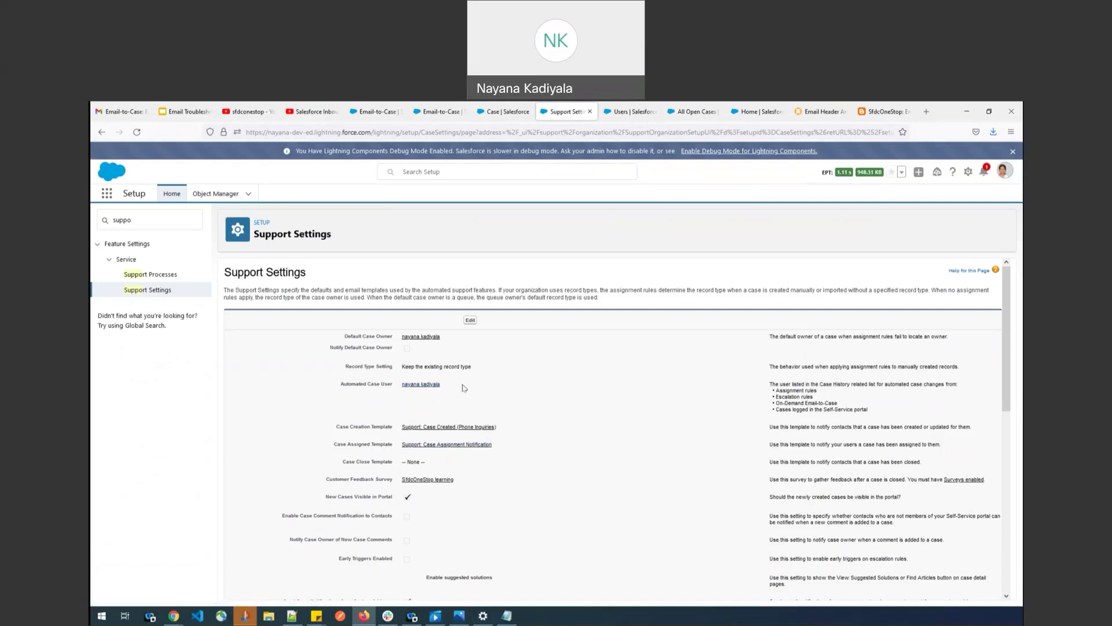
pyautogui.click(422, 385)
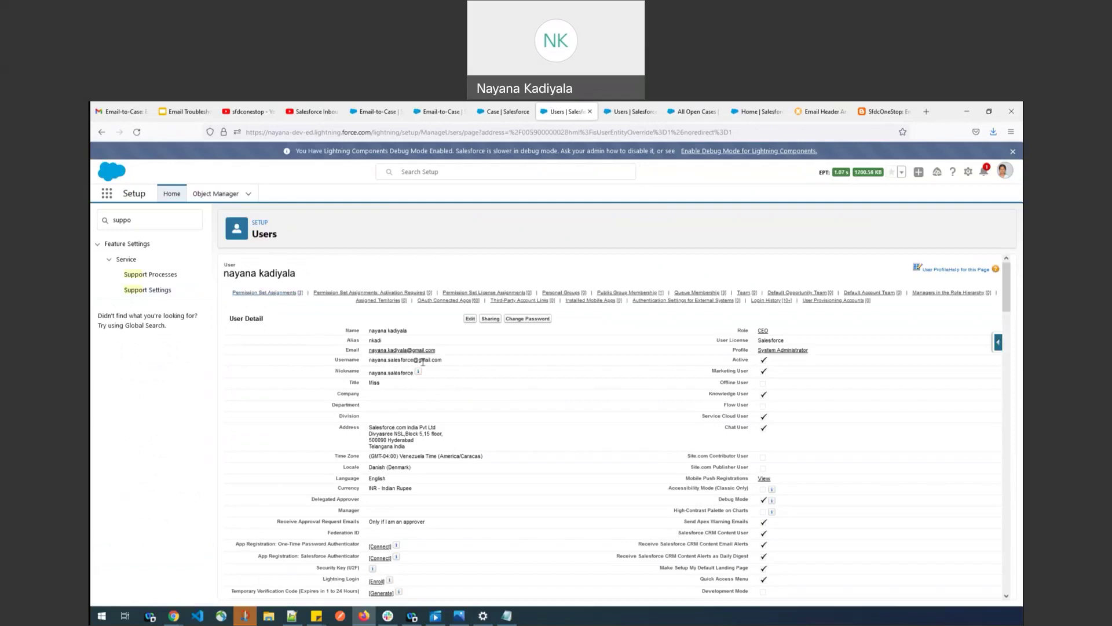
# - Reread the Email-to-Case error email in Gmail and return to the inbox
pyautogui.click(139, 108)
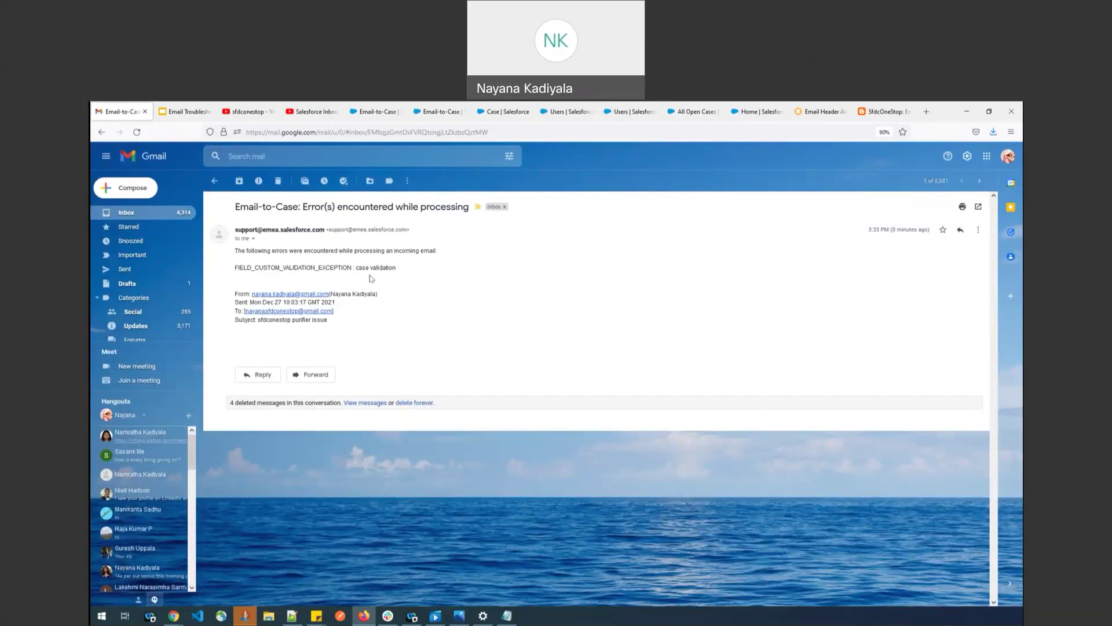
pyautogui.click(214, 180)
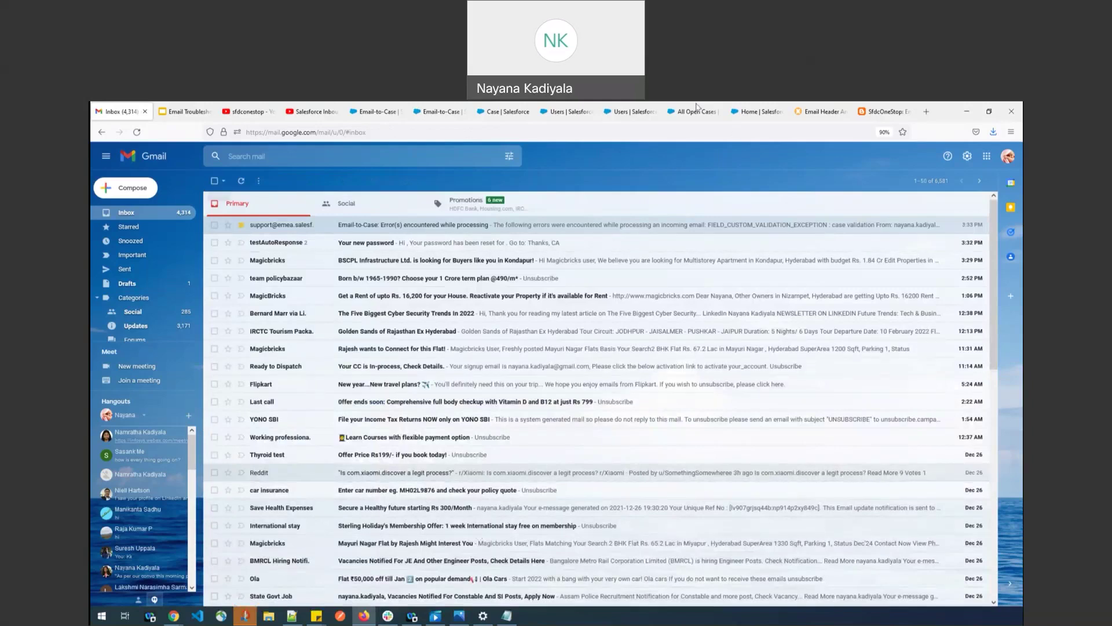
# - Return to Salesforce Setup, search for "email snap" and open the Email Snapshots page
pyautogui.click(632, 110)
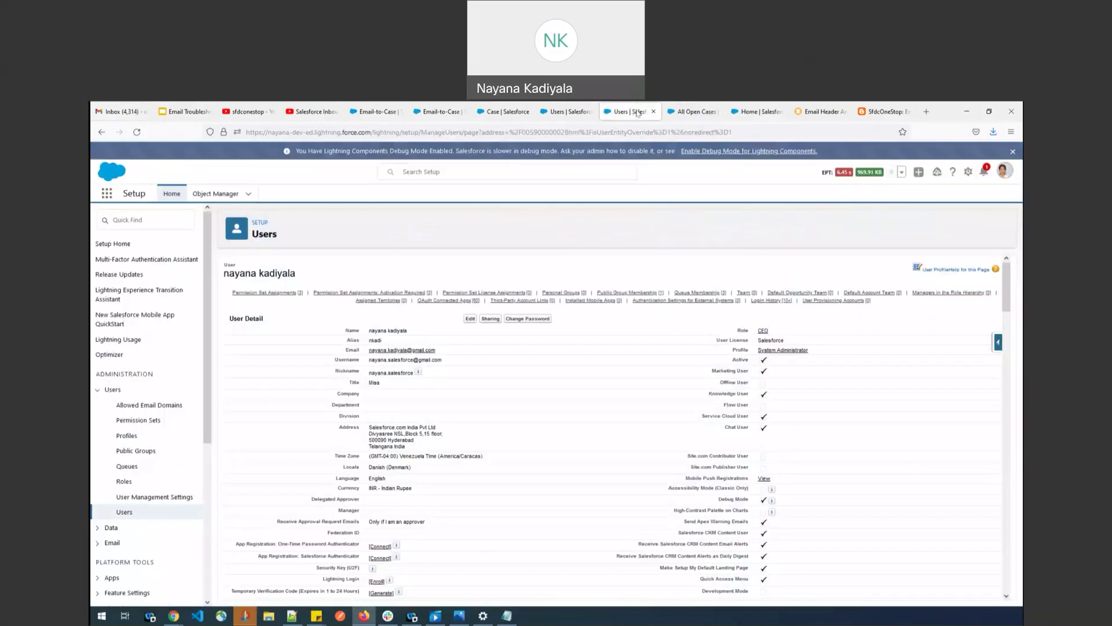
pyautogui.click(712, 111)
pyautogui.click(753, 113)
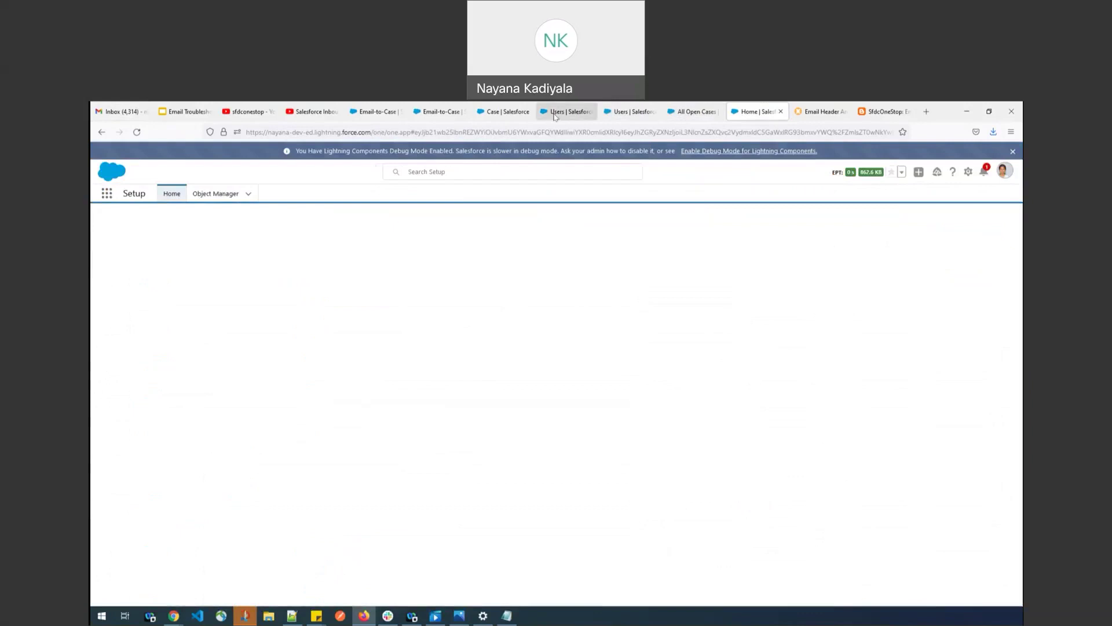
pyautogui.click(555, 113)
pyautogui.click(168, 219)
pyautogui.write('em')
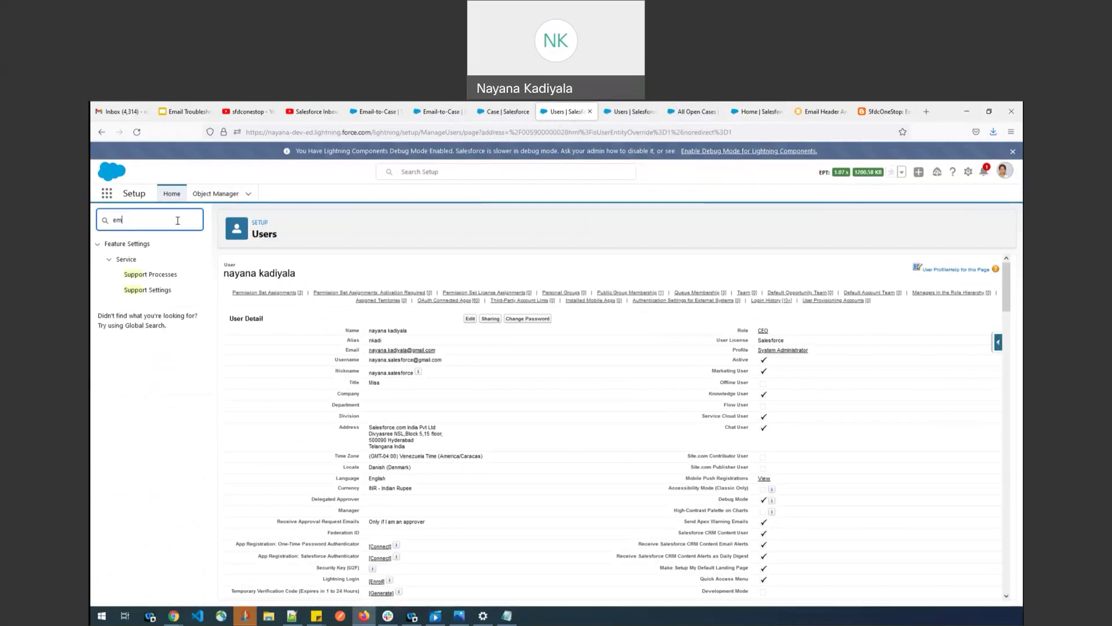
pyautogui.write('ail snap')
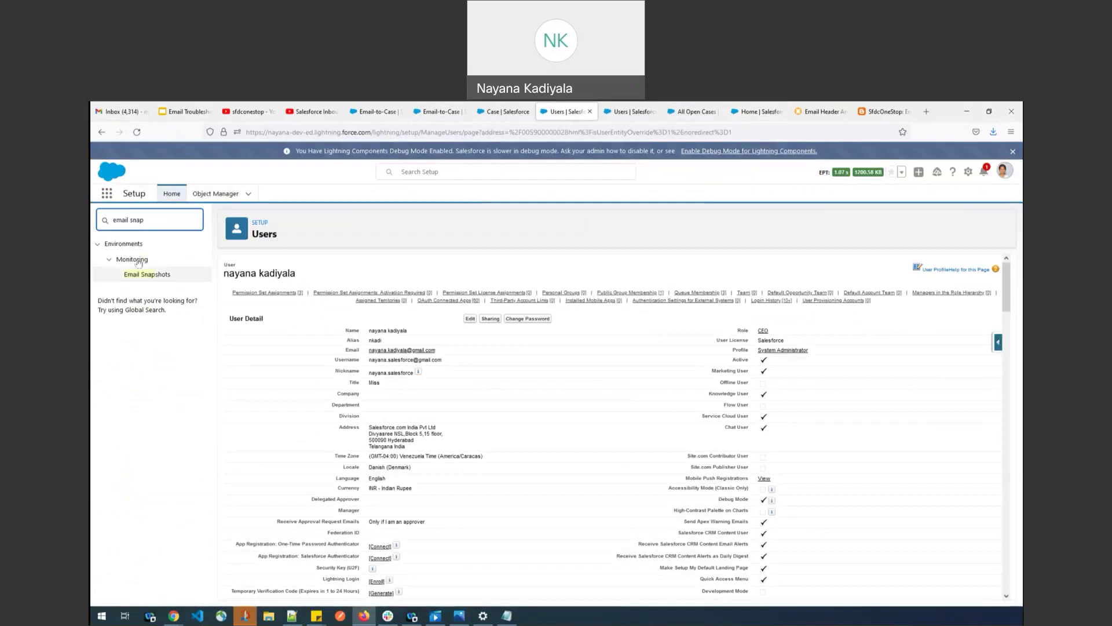
pyautogui.click(152, 274)
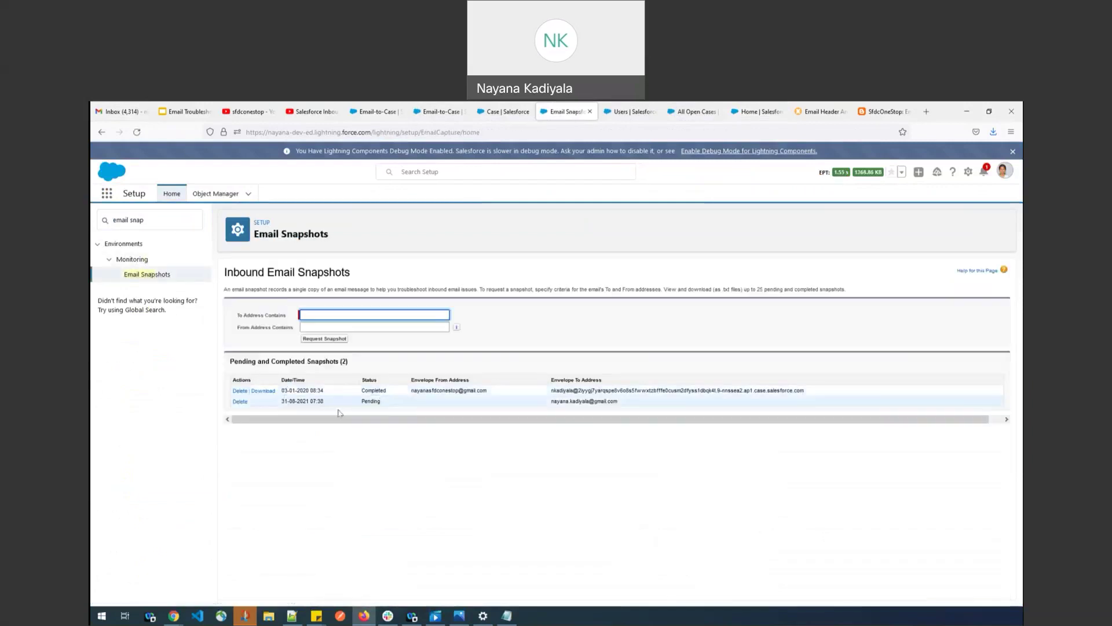
# - Copy the sfdconestopSupport routing email address from Email-to-Case and enter it without leading spaces as the snapshot's To Address filter
pyautogui.click(331, 315)
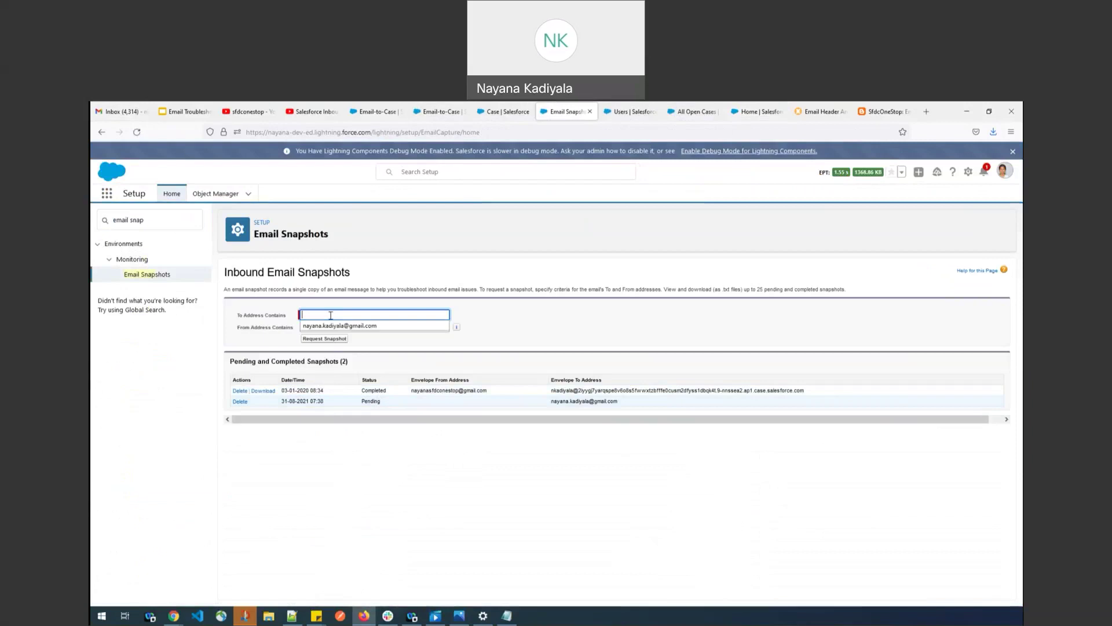
pyautogui.click(380, 110)
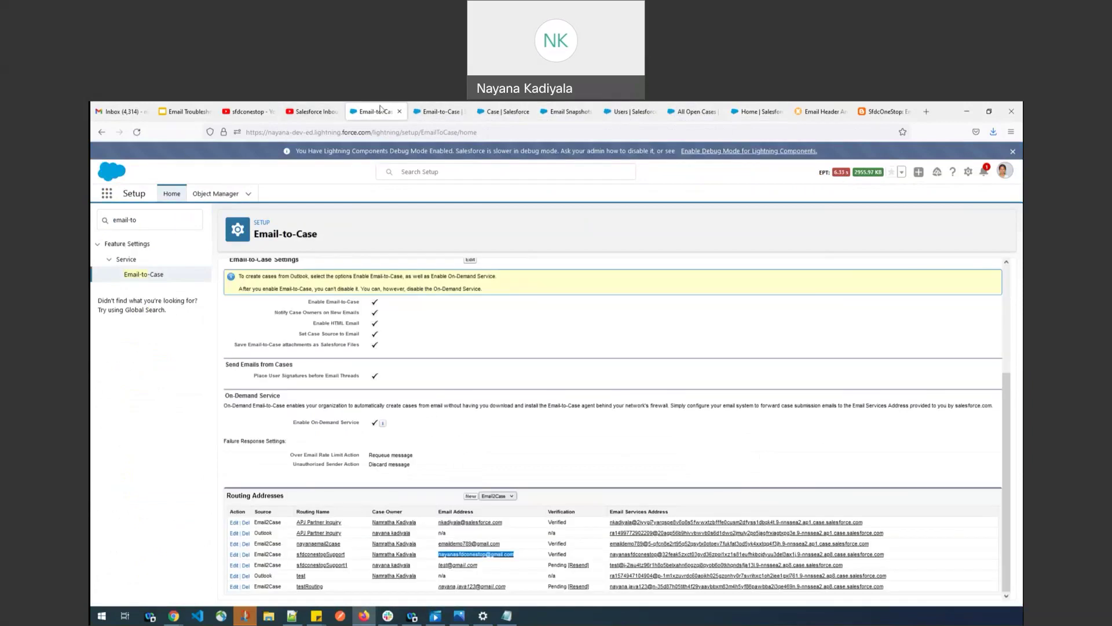
pyautogui.click(435, 555)
pyautogui.moveTo(478, 557); pyautogui.dragTo(515, 557)
pyautogui.hotkey('ctrl', 'c')
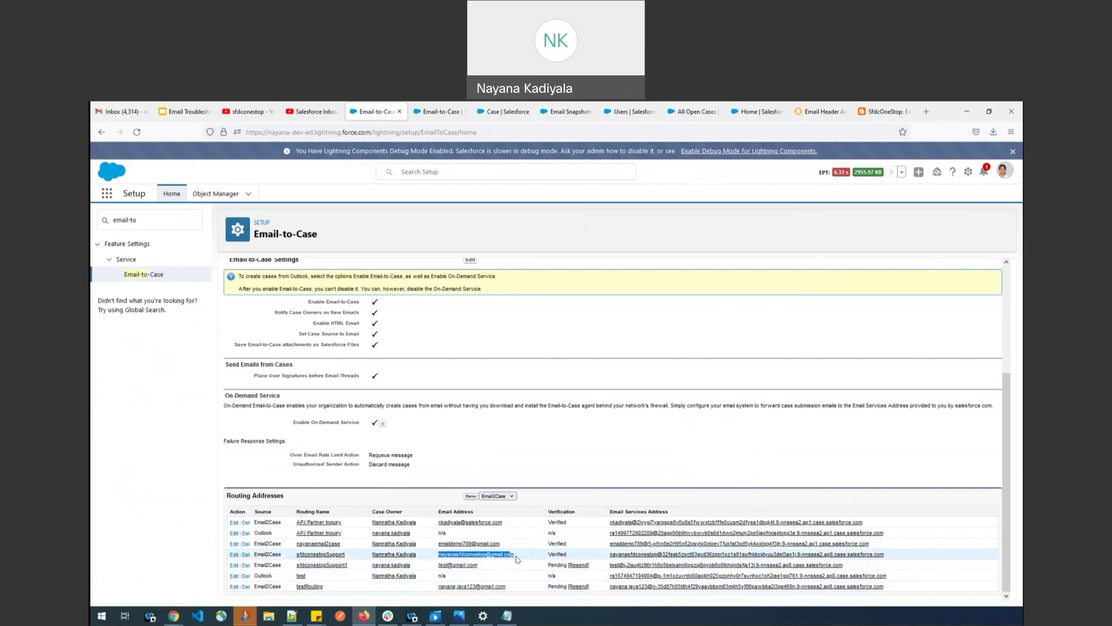
pyautogui.click(573, 108)
pyautogui.hotkey('ctrl', 'v')
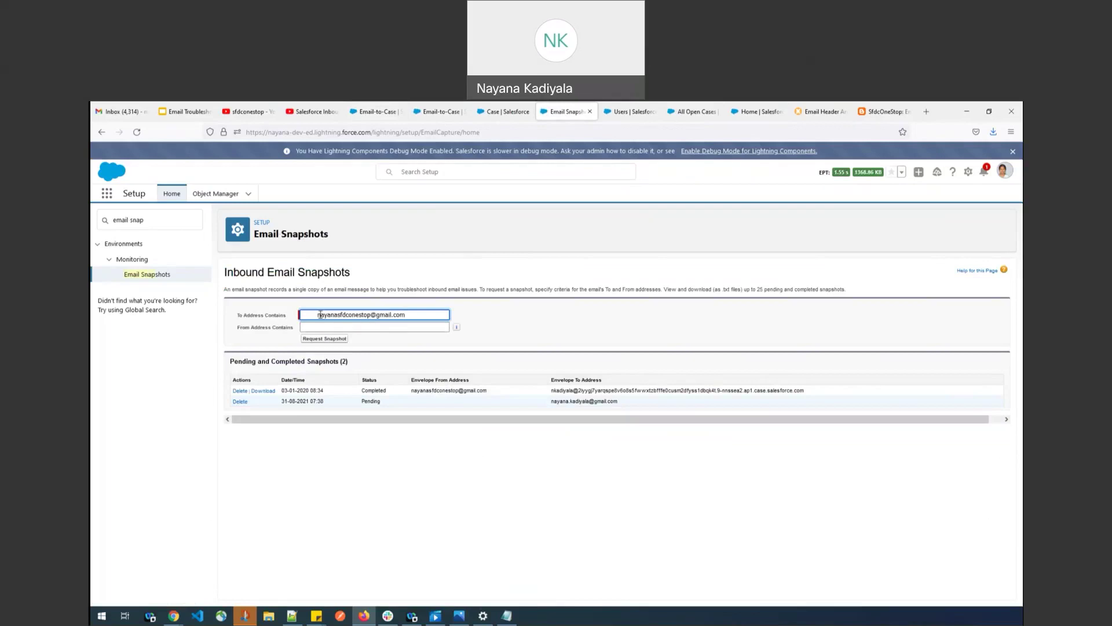
pyautogui.moveTo(318, 314); pyautogui.dragTo(279, 309)
pyautogui.press('BackSpace')
# - Enter "sfdcone" as the snapshot's From Address filter
pyautogui.click(336, 327)
pyautogui.write('sfdc')
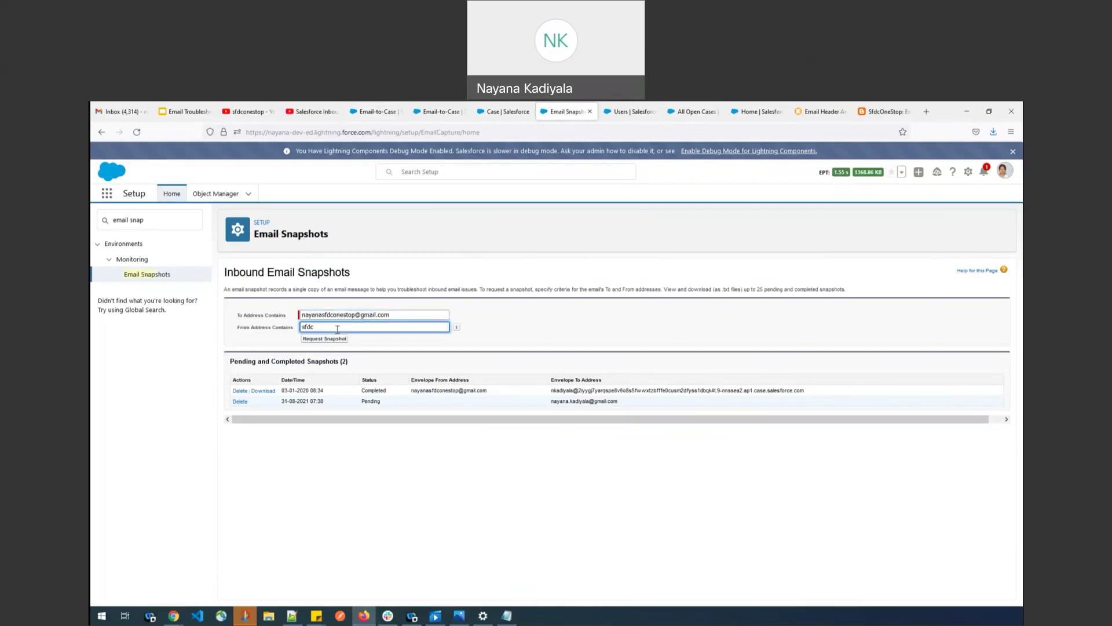
pyautogui.write('one')
# - Check the Email-to-Case routing details and open the sfdconestopSupport routing address
pyautogui.click(405, 317)
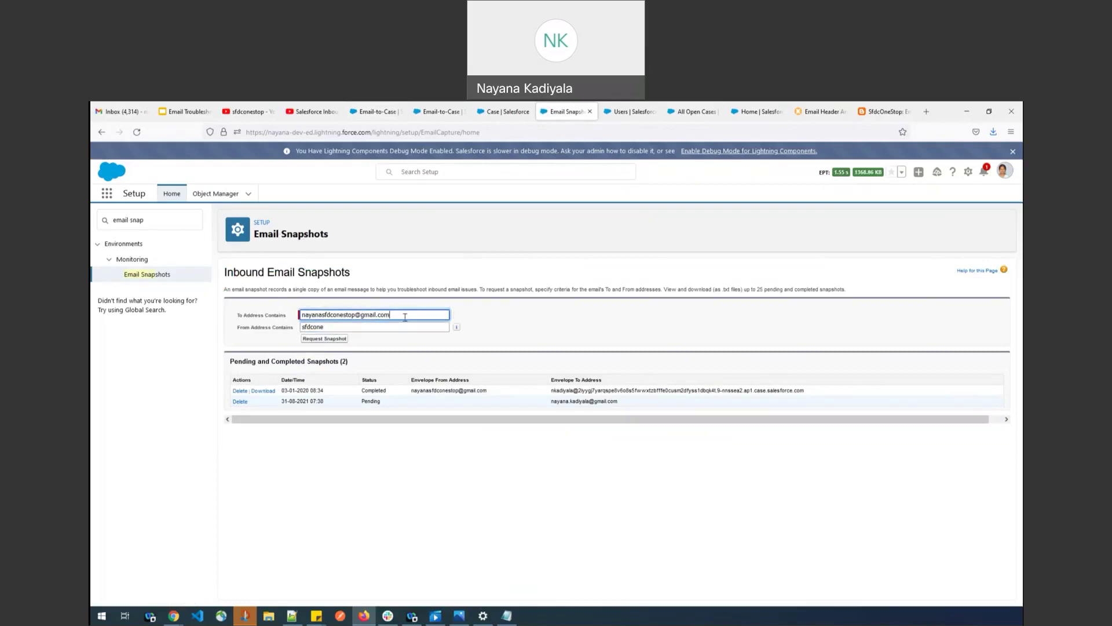
pyautogui.click(439, 111)
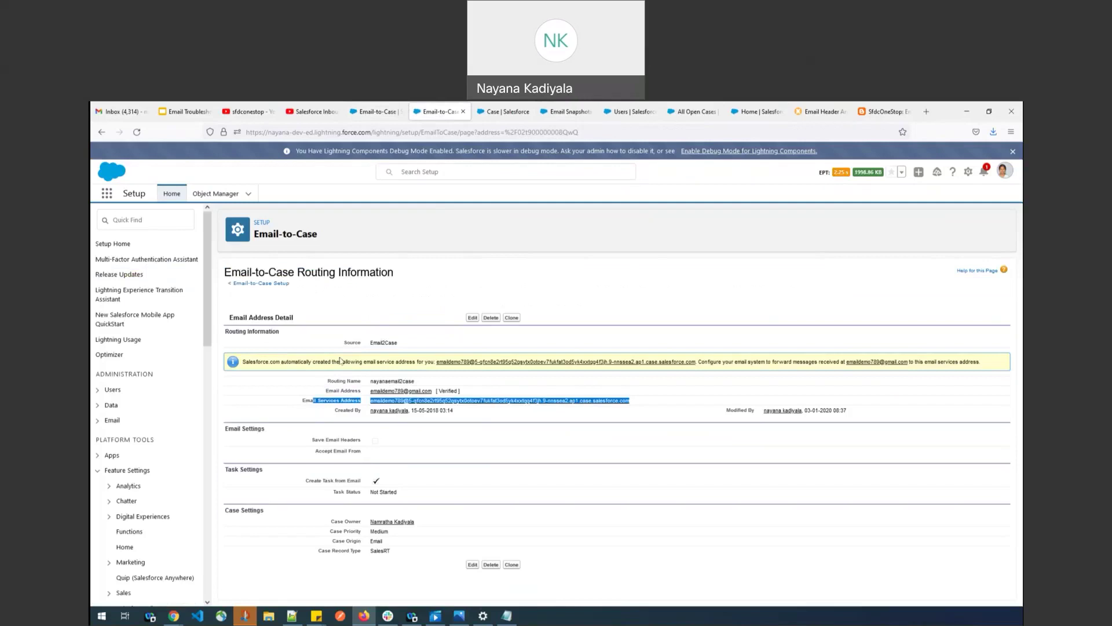
pyautogui.click(374, 111)
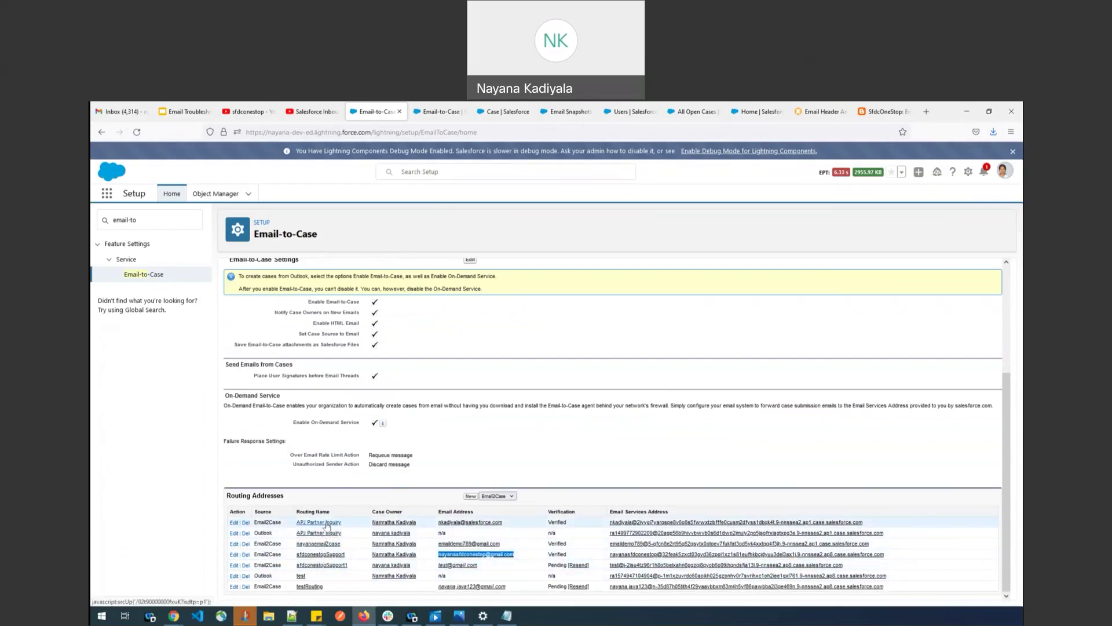
pyautogui.click(322, 554)
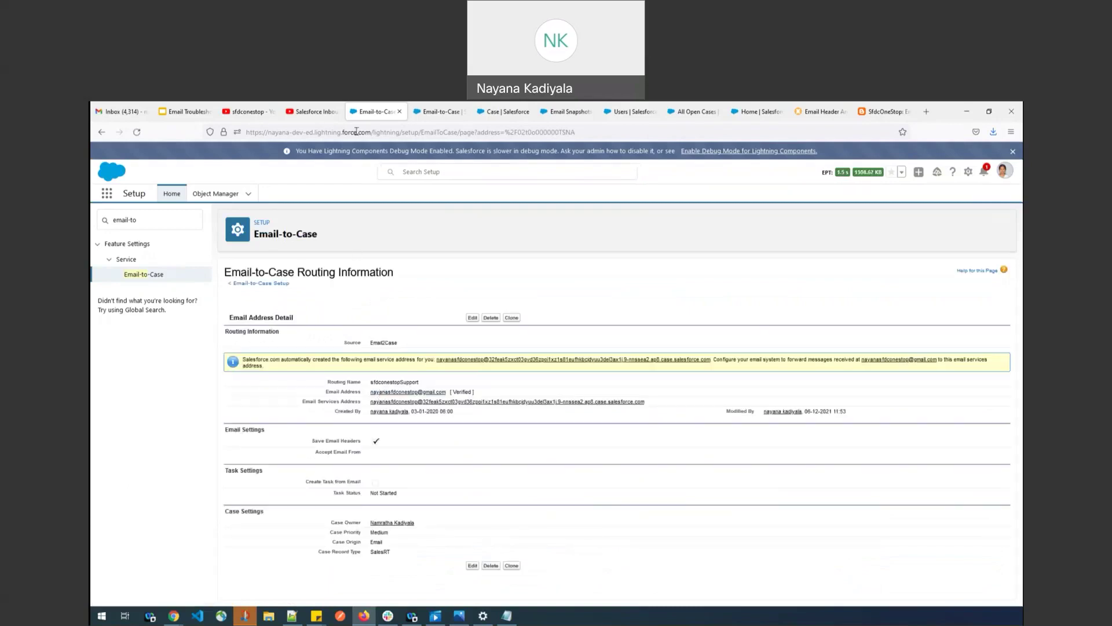
# - Return to Email Snapshots, clear the From Address filter, request the snapshot and highlight its new entry's date and time
pyautogui.click(547, 111)
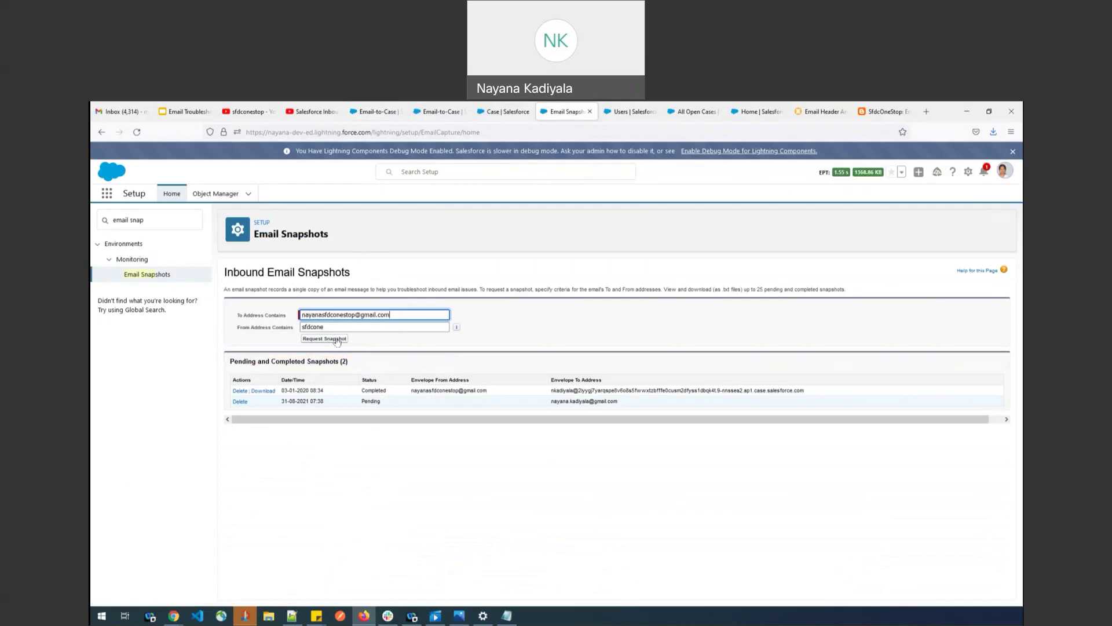
pyautogui.doubleClick(337, 326)
pyautogui.press('BackSpace')
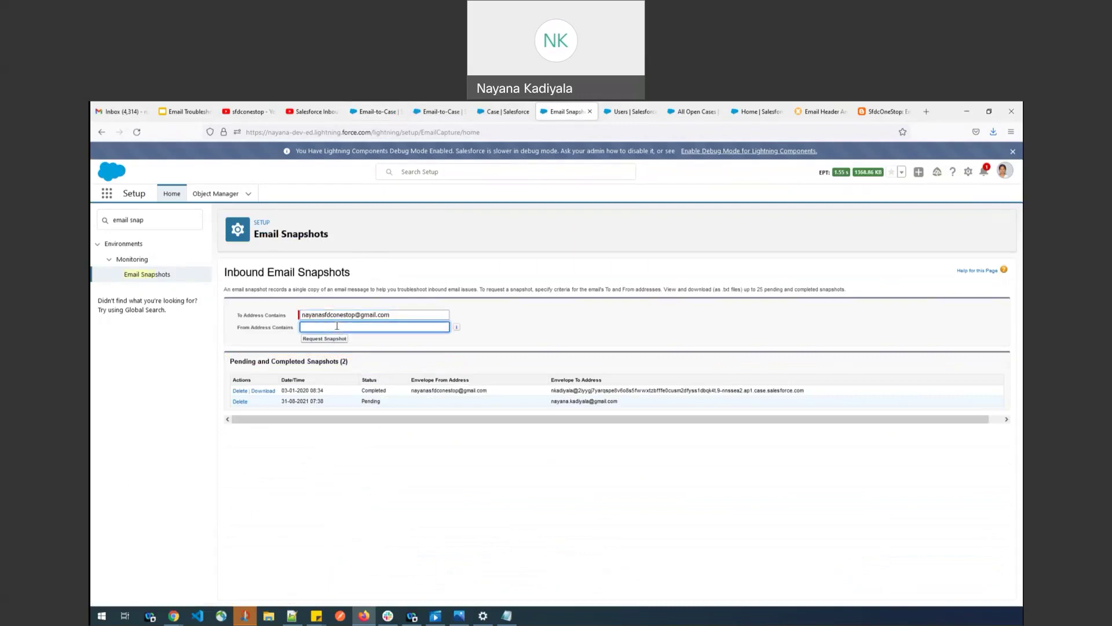
pyautogui.click(334, 341)
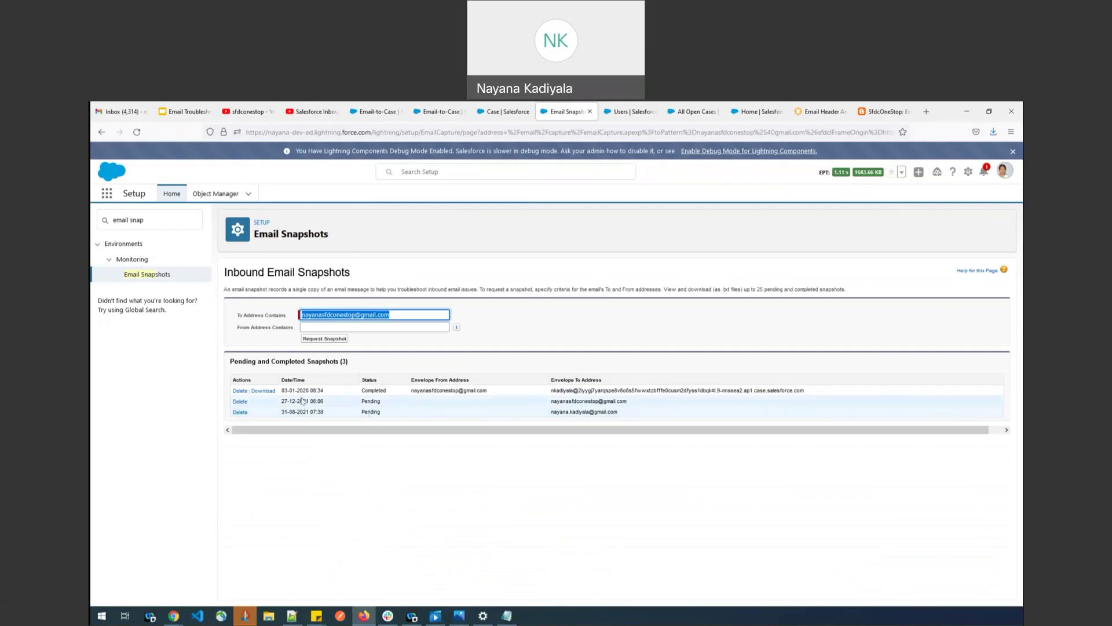
pyautogui.moveTo(282, 401); pyautogui.dragTo(325, 405)
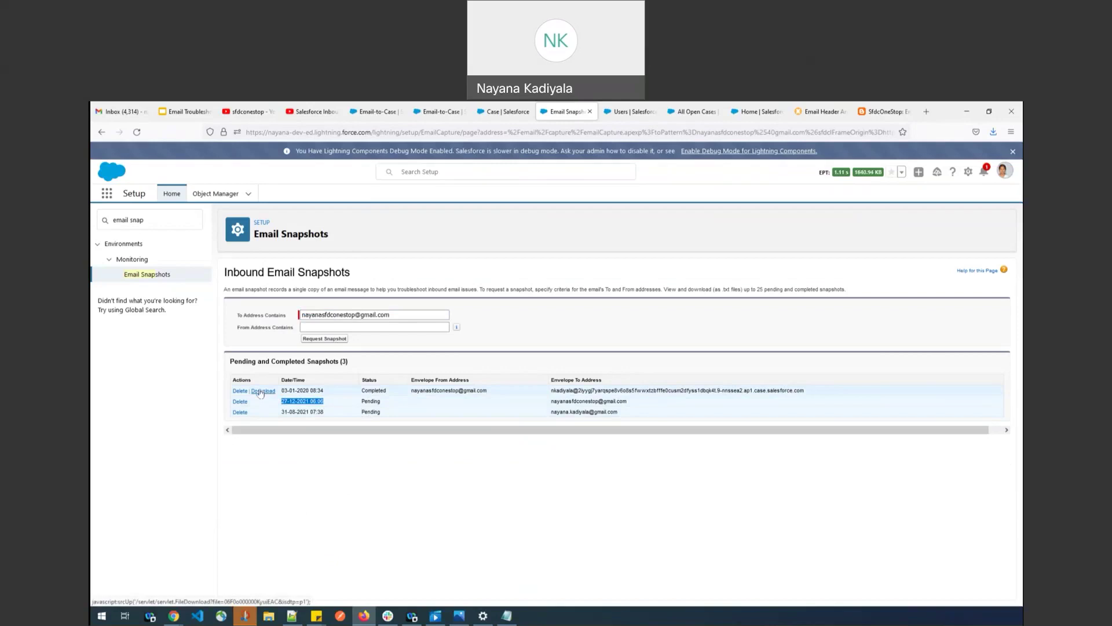
# - View the downloaded capturedemail snapshot text from its beginning in Notepad, then minimize it
pyautogui.click(506, 618)
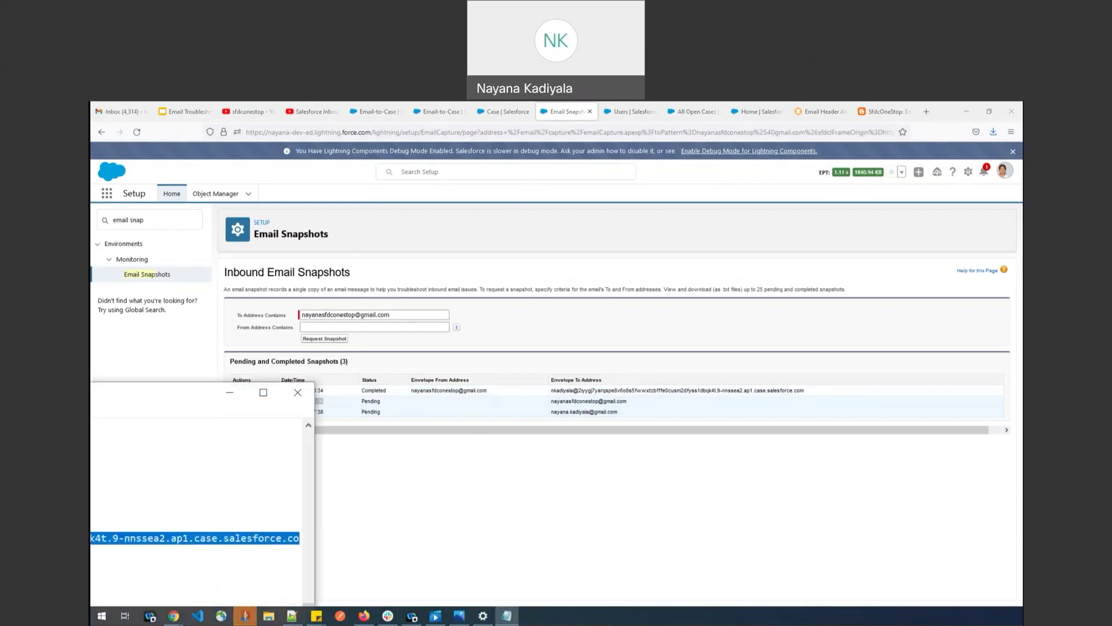
pyautogui.scroll(10, 573, 429)
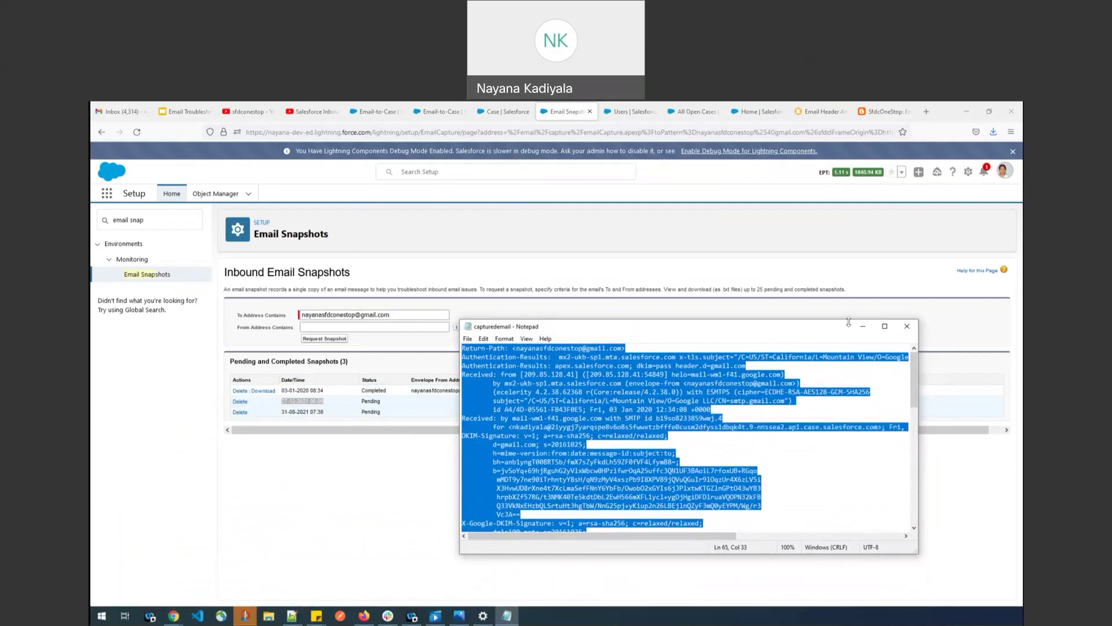
pyautogui.click(864, 328)
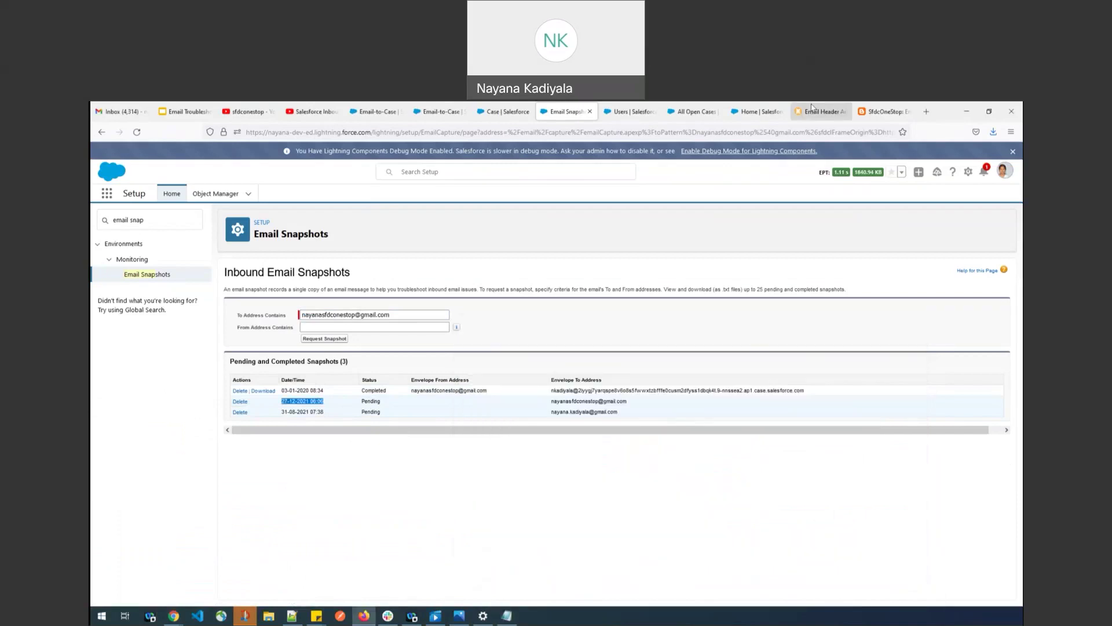
# - Follow the blog post's MxToolbox Network Tools link and open Analyze Headers
pyautogui.click(822, 111)
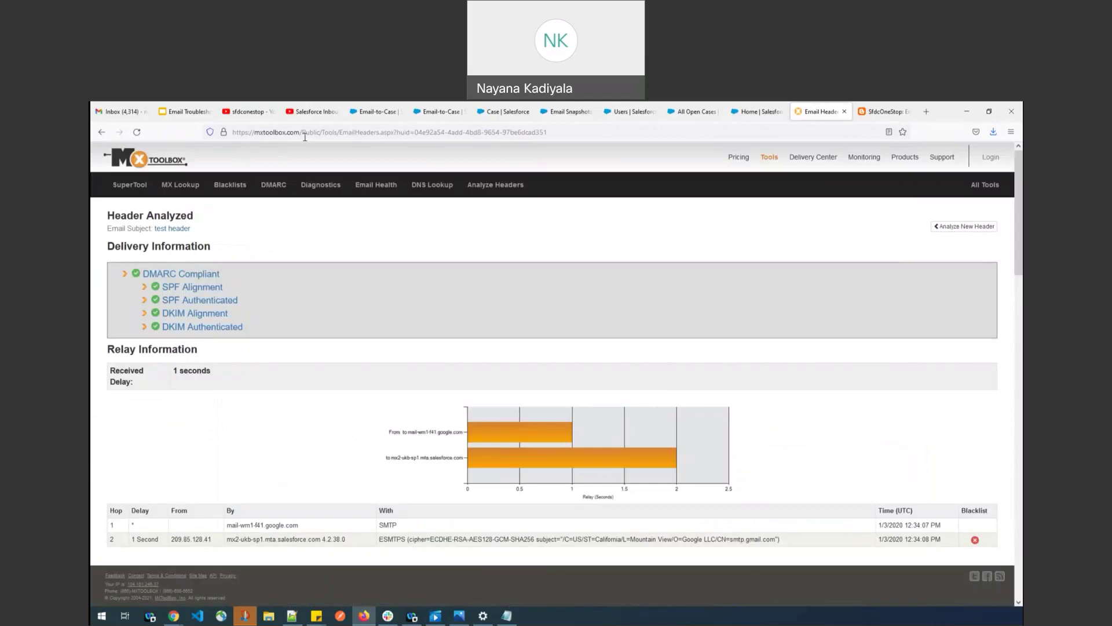
pyautogui.click(881, 111)
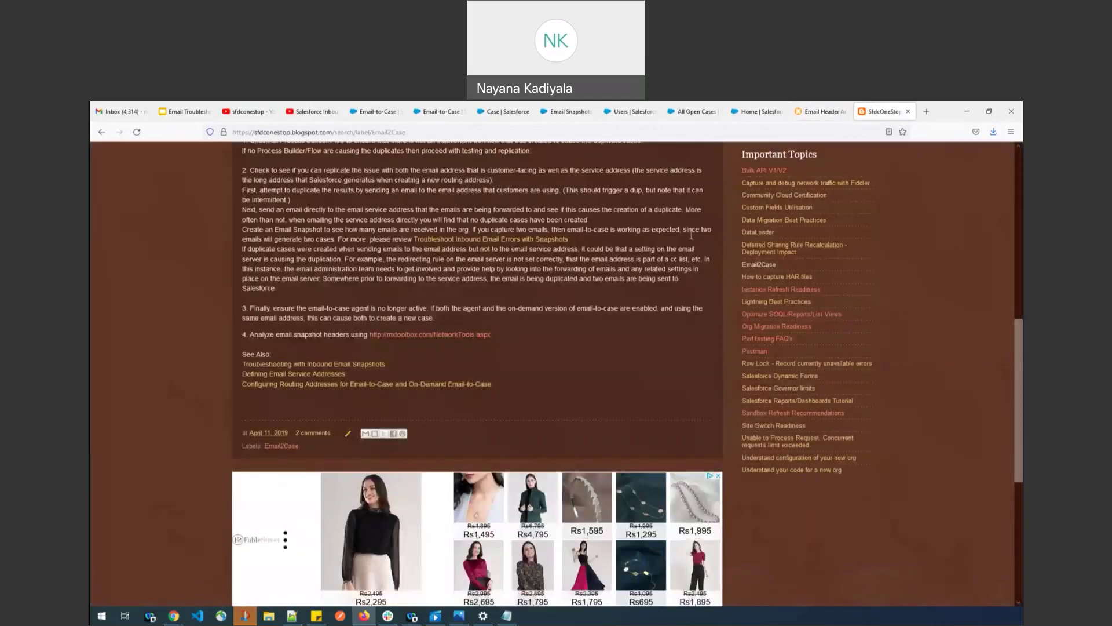
pyautogui.click(435, 338)
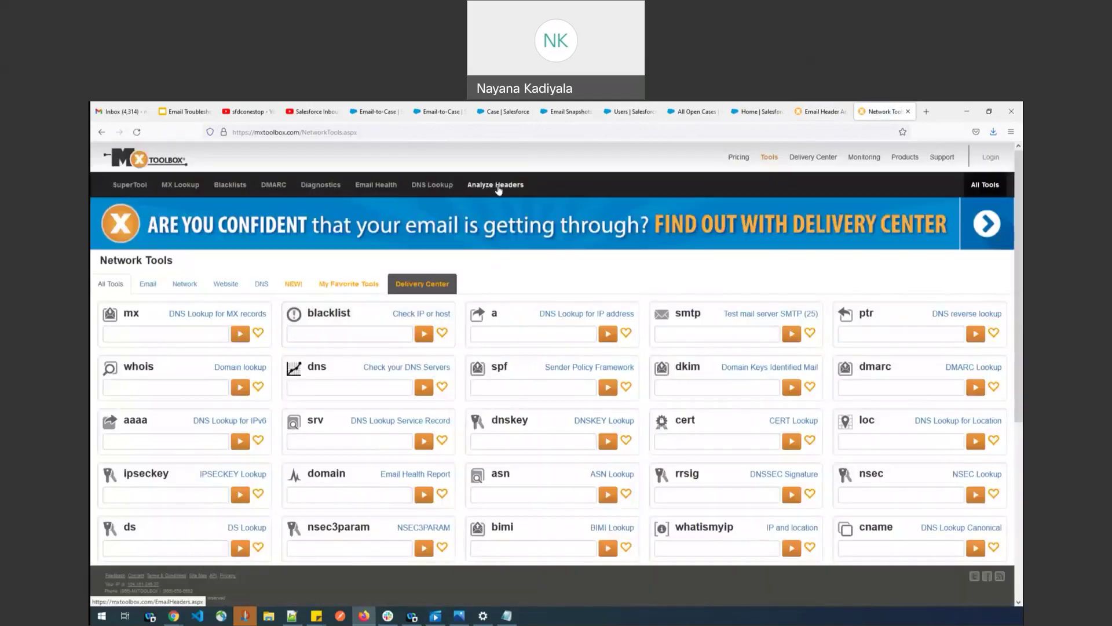
pyautogui.click(498, 189)
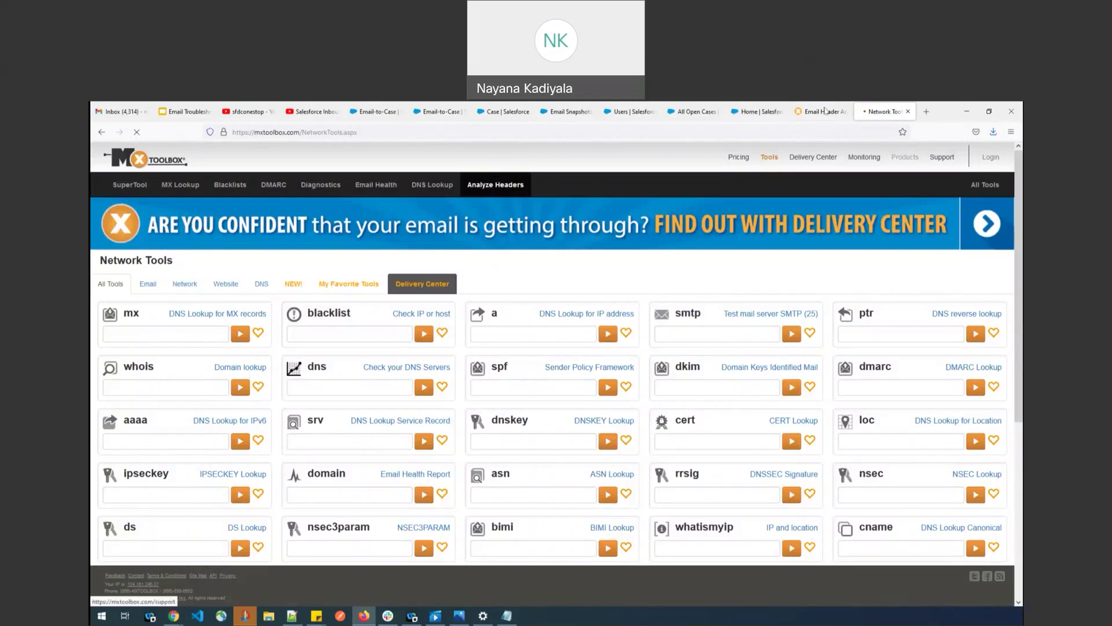
# - Start a new header analysis in MxToolbox, paste the entire capturedemail text from Notepad and analyze it
pyautogui.click(820, 110)
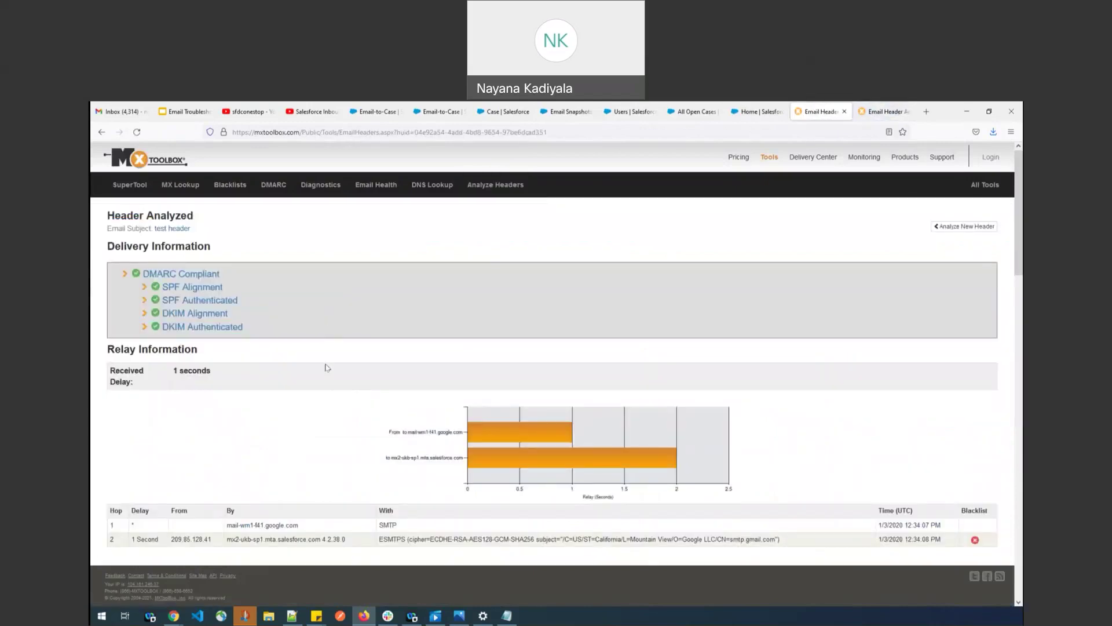
pyautogui.click(953, 228)
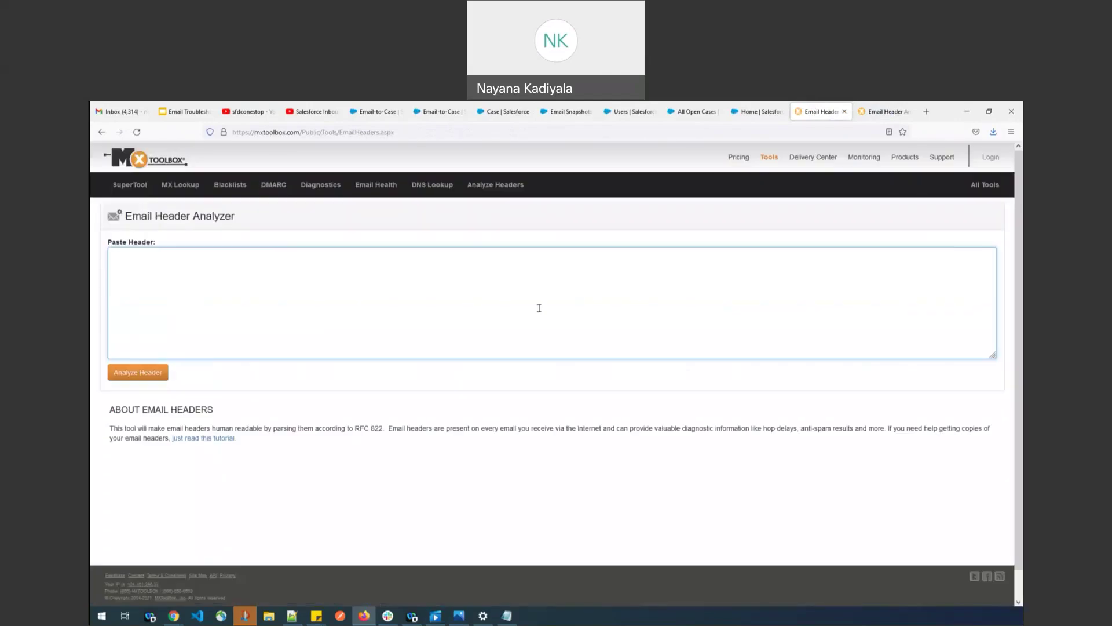
pyautogui.click(508, 616)
pyautogui.click(704, 446)
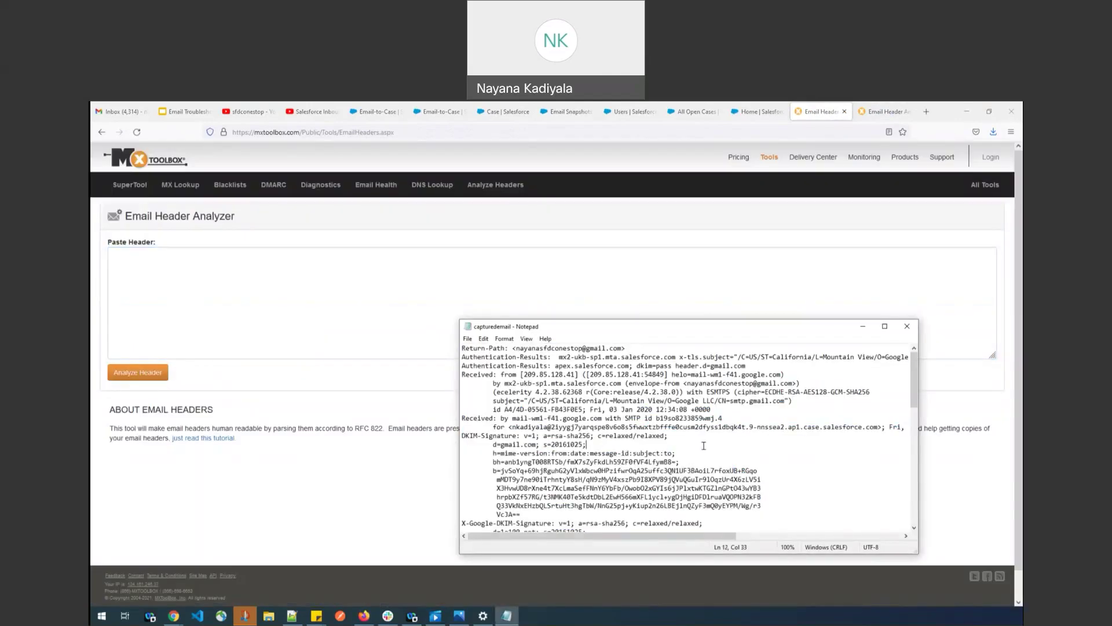
pyautogui.hotkey('ctrl', 'a')
pyautogui.click(295, 292)
pyautogui.hotkey('ctrl', 'v')
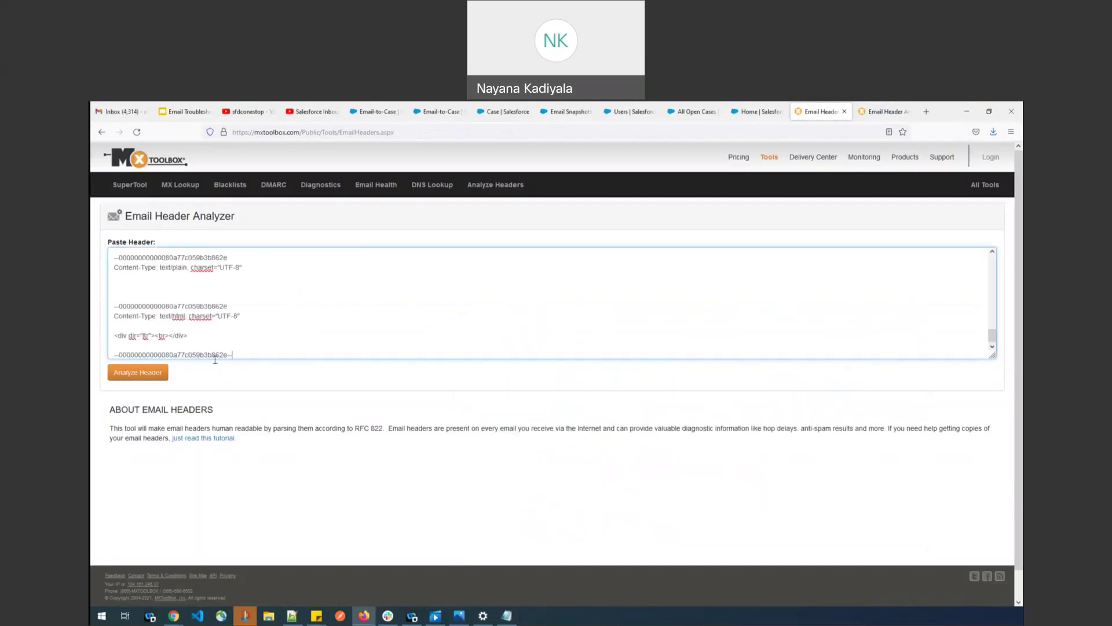
pyautogui.click(138, 372)
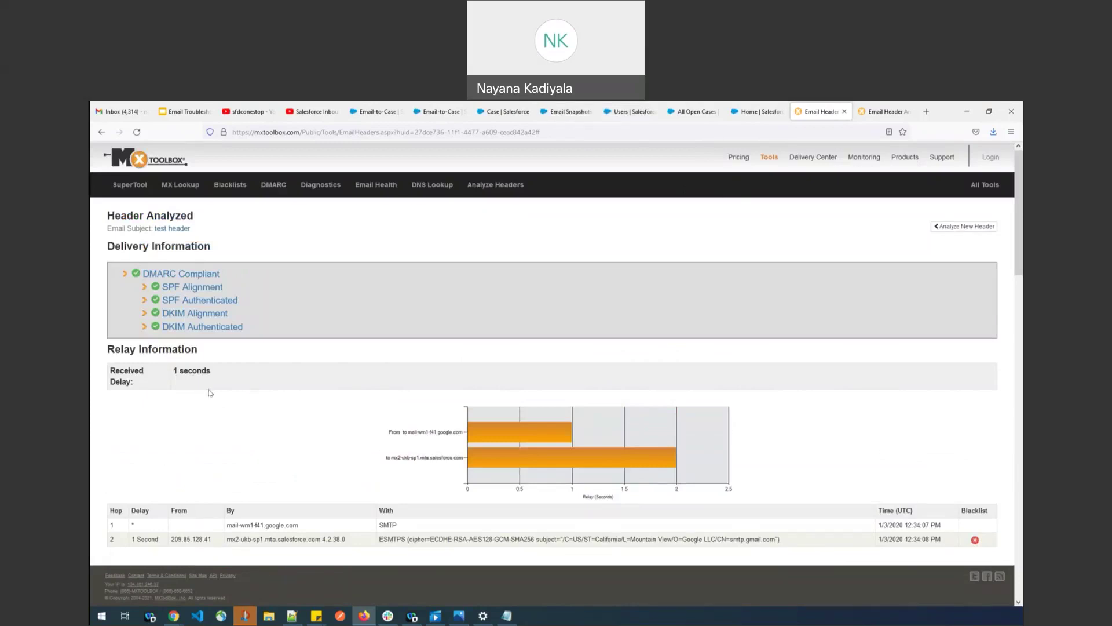
# - Examine the MxToolbox header analysis, including the relay hops, SPF and DKIM information, and the From, To, Message-ID and X-SFDC headers
pyautogui.scroll(-5, 331, 530)
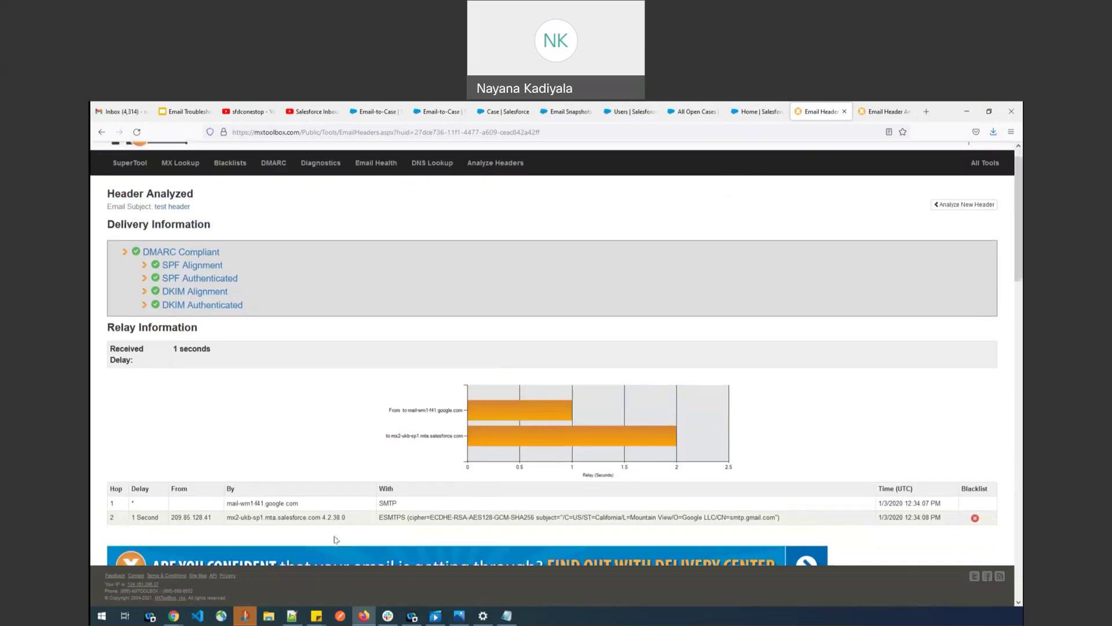
pyautogui.scroll(-8, 335, 538)
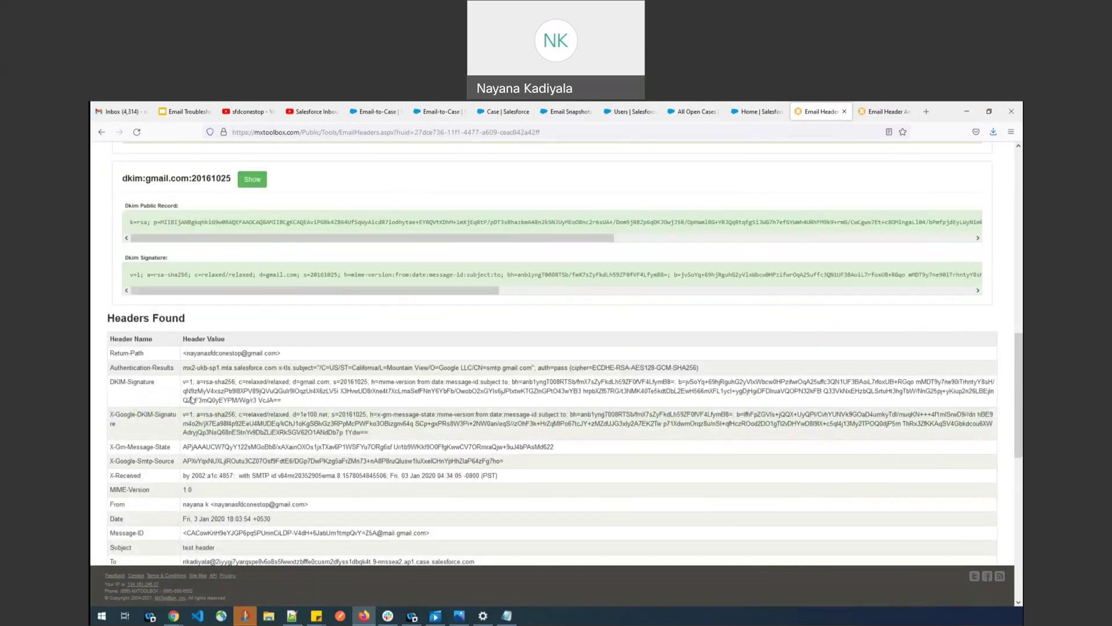
pyautogui.scroll(-1, 246, 517)
pyautogui.scroll(-3, 246, 517)
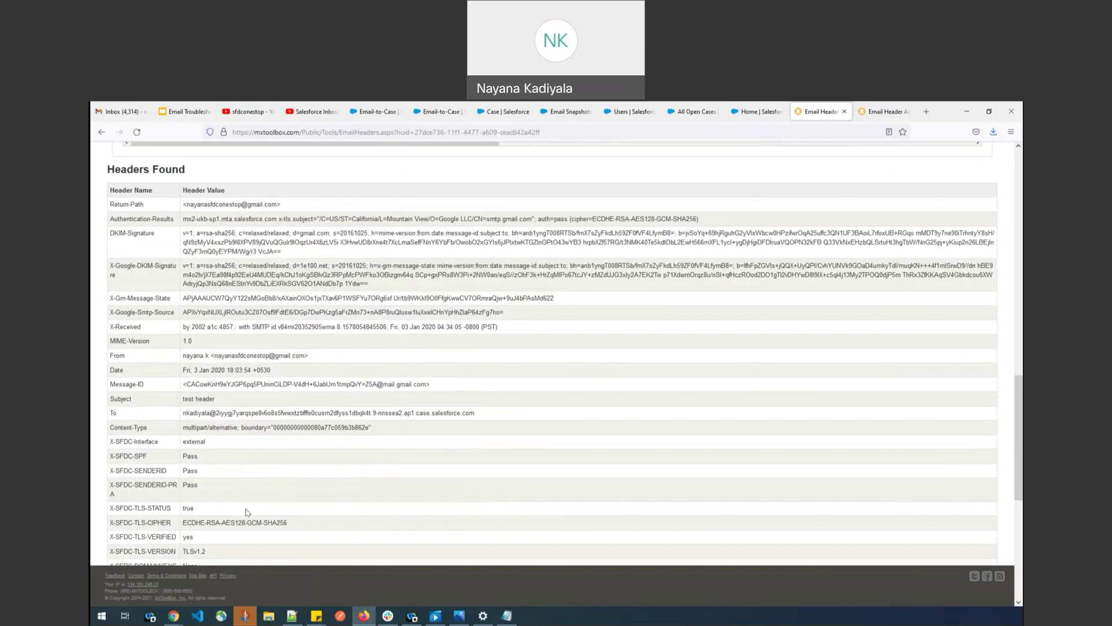
pyautogui.scroll(-2, 241, 497)
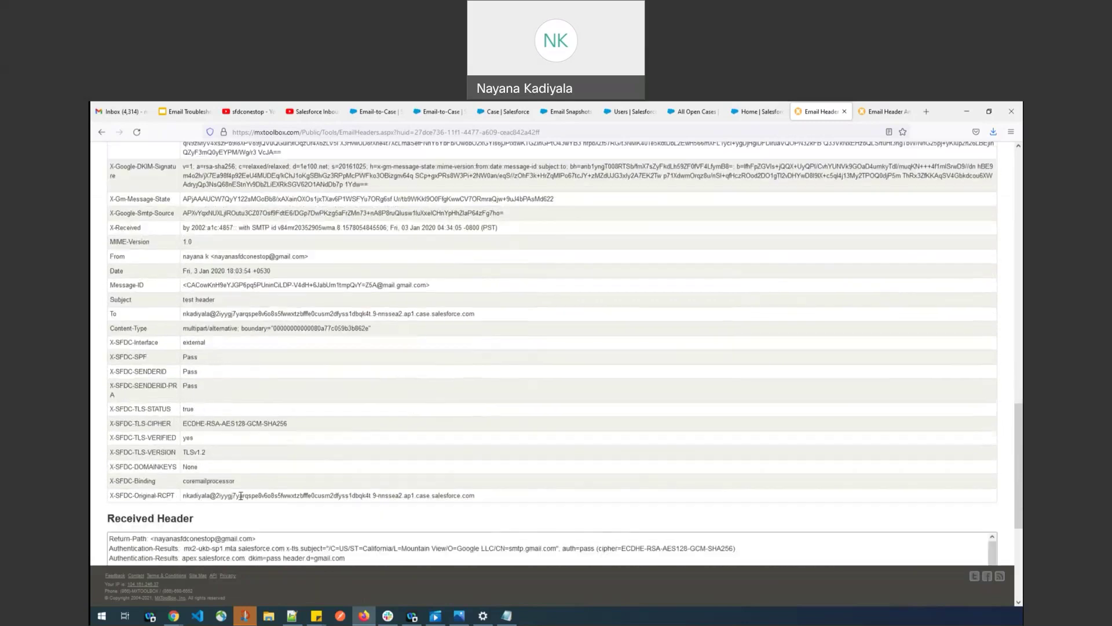
pyautogui.tripleClick(410, 314)
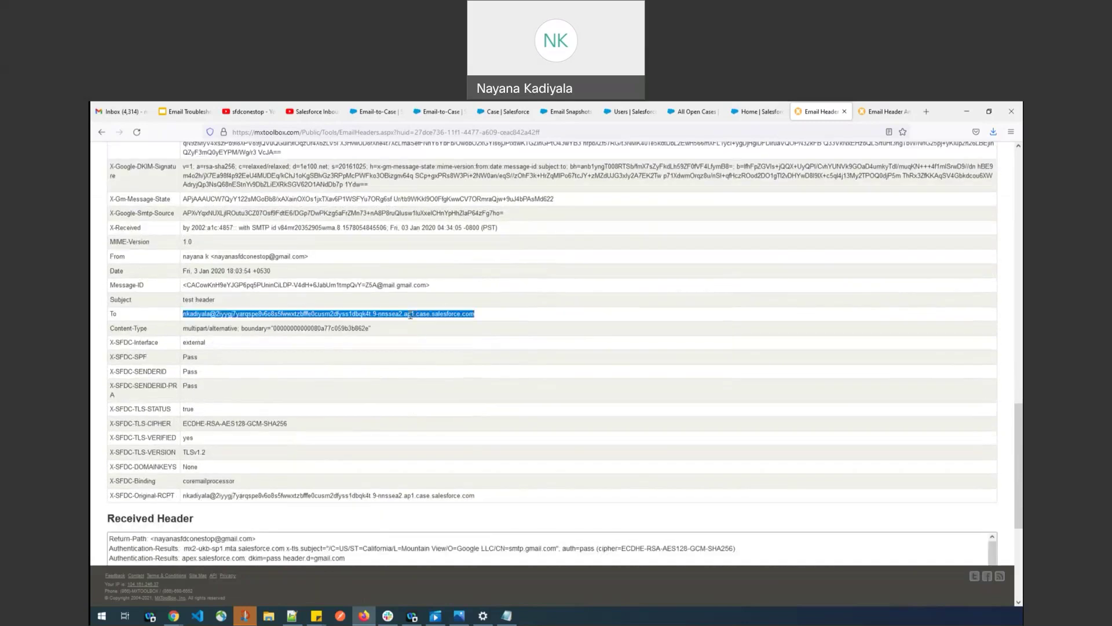
pyautogui.tripleClick(464, 290)
pyautogui.click(340, 254)
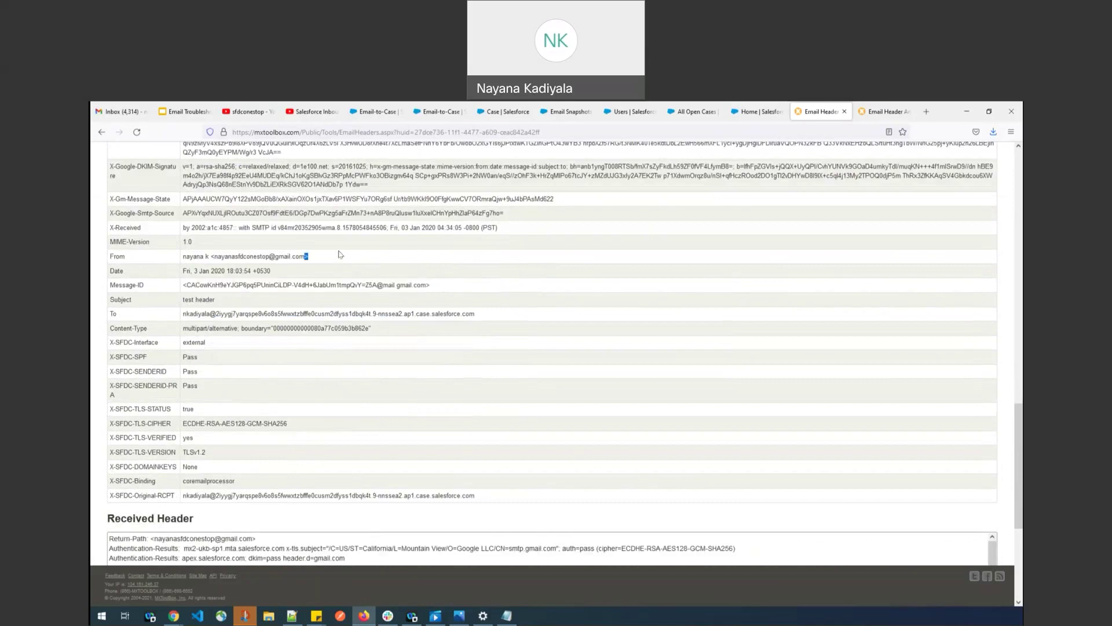
pyautogui.scroll(-4, 341, 356)
pyautogui.scroll(-5, 336, 428)
pyautogui.scroll(10, 757, 439)
pyautogui.scroll(10, 757, 439)
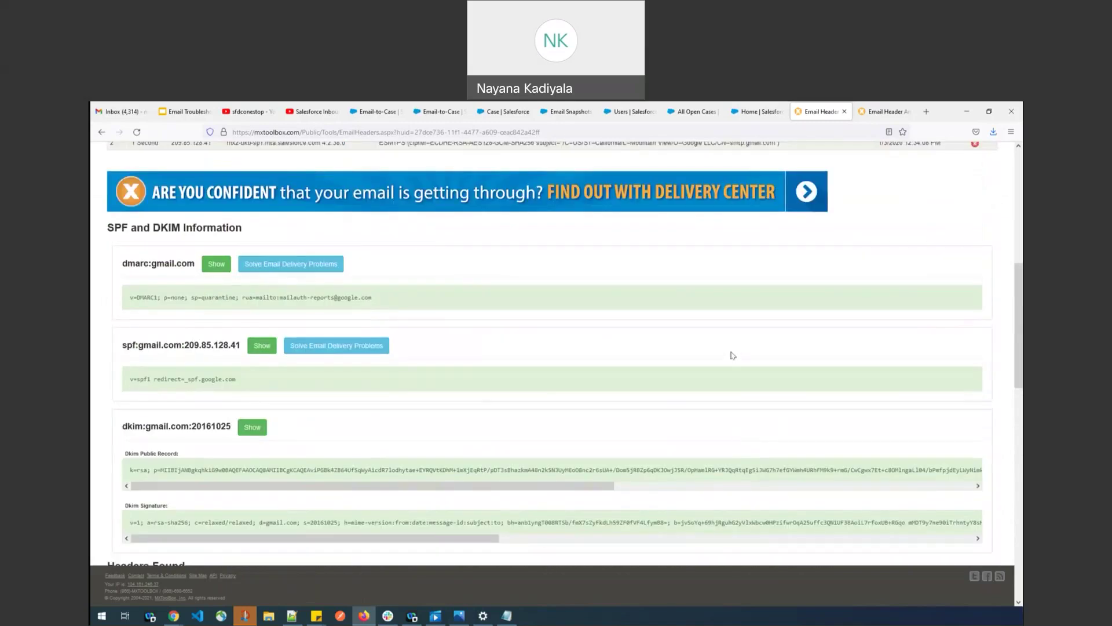
pyautogui.scroll(10, 731, 355)
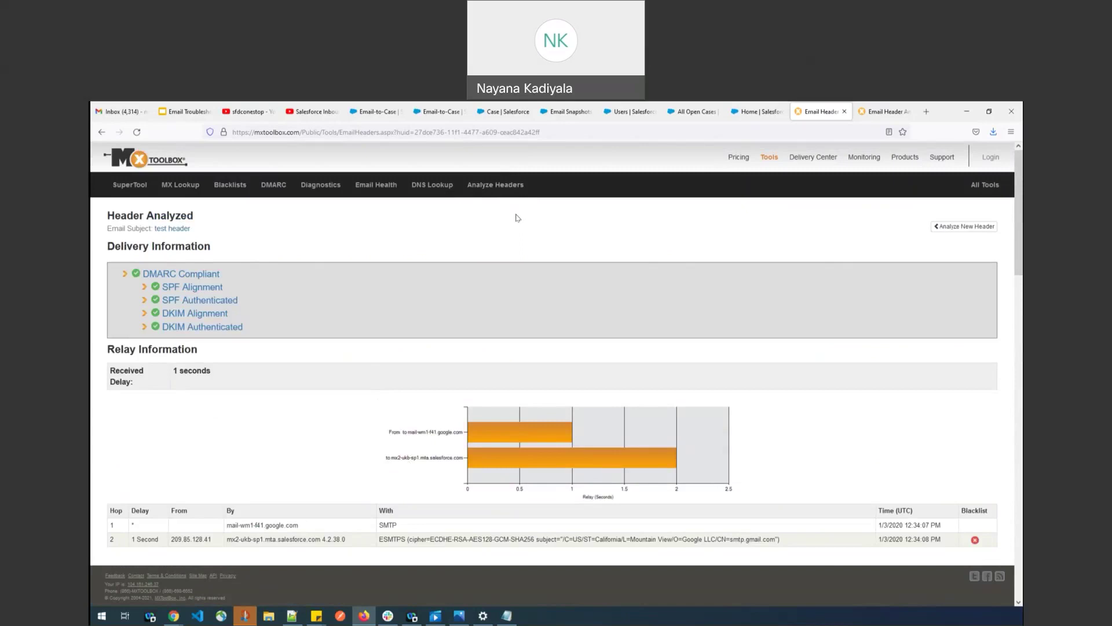
# - Review the Inbound Email Troubleshooting slide in Google Slides and return to the sfdconestopSupport routing details in Salesforce
pyautogui.click(181, 112)
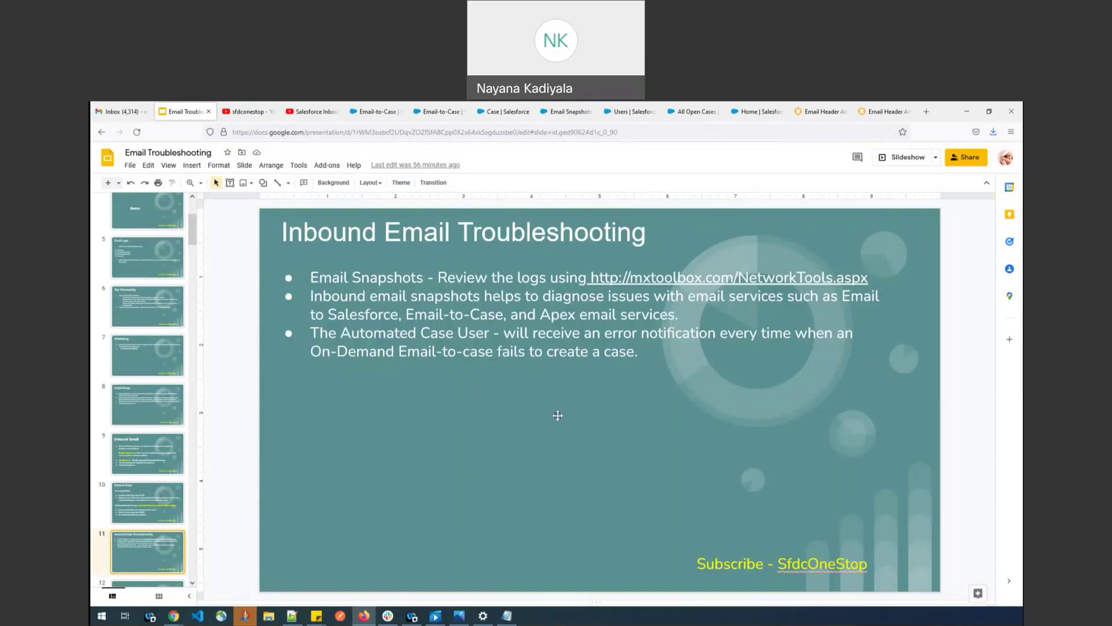
pyautogui.click(377, 111)
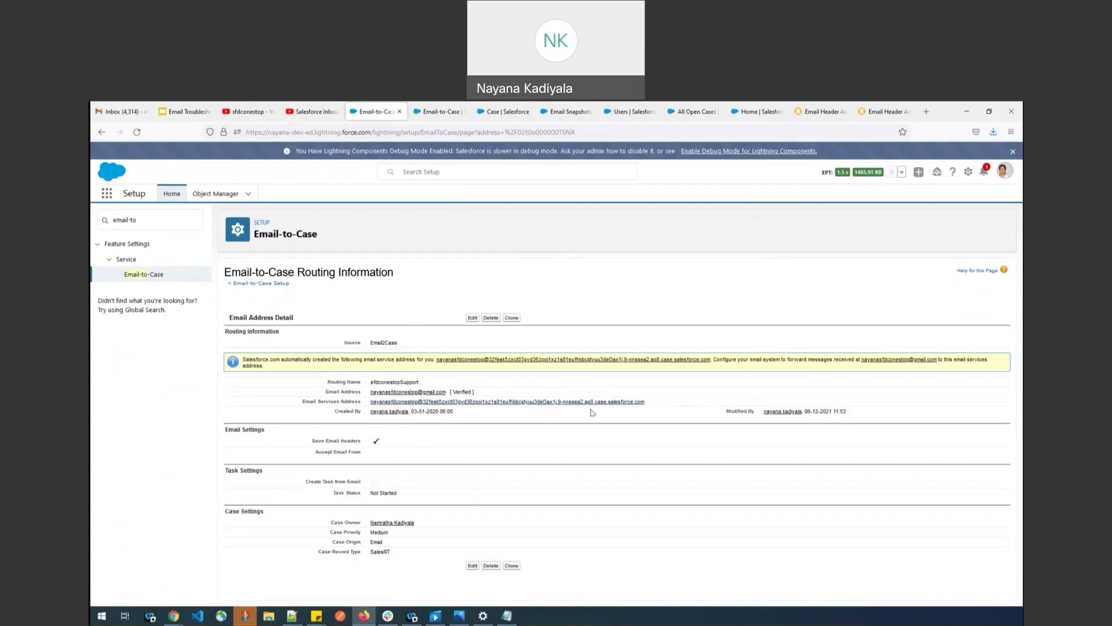
# - Highlight the Email Services Address in the sfdconestopSupport routing details and review the Inbound Email Snapshots page in Salesforce
pyautogui.moveTo(648, 409); pyautogui.dragTo(367, 402)
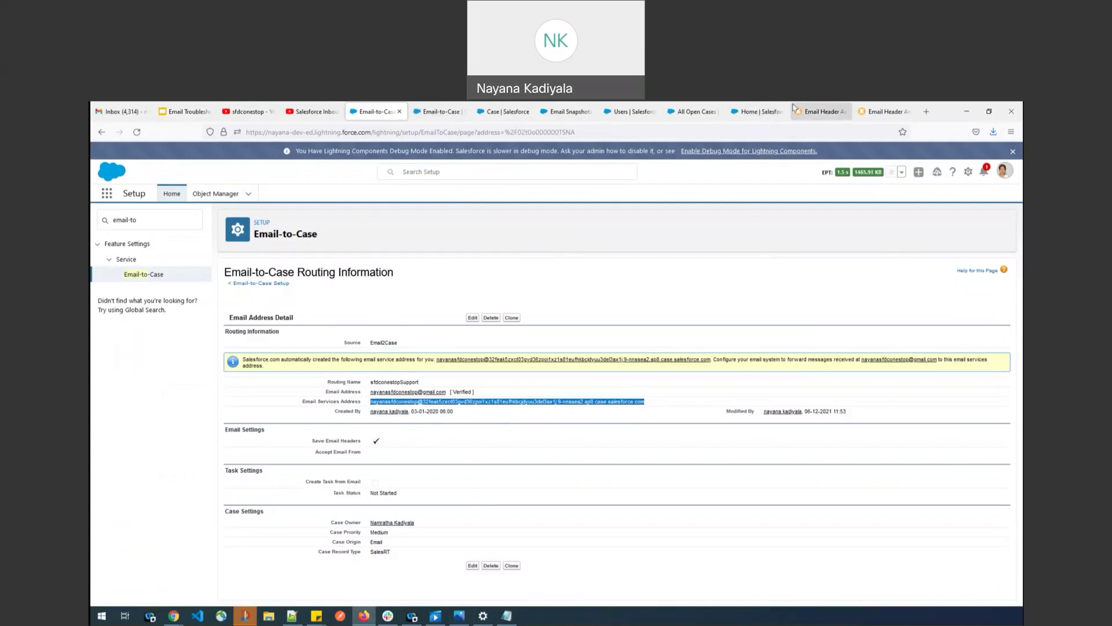
pyautogui.click(185, 111)
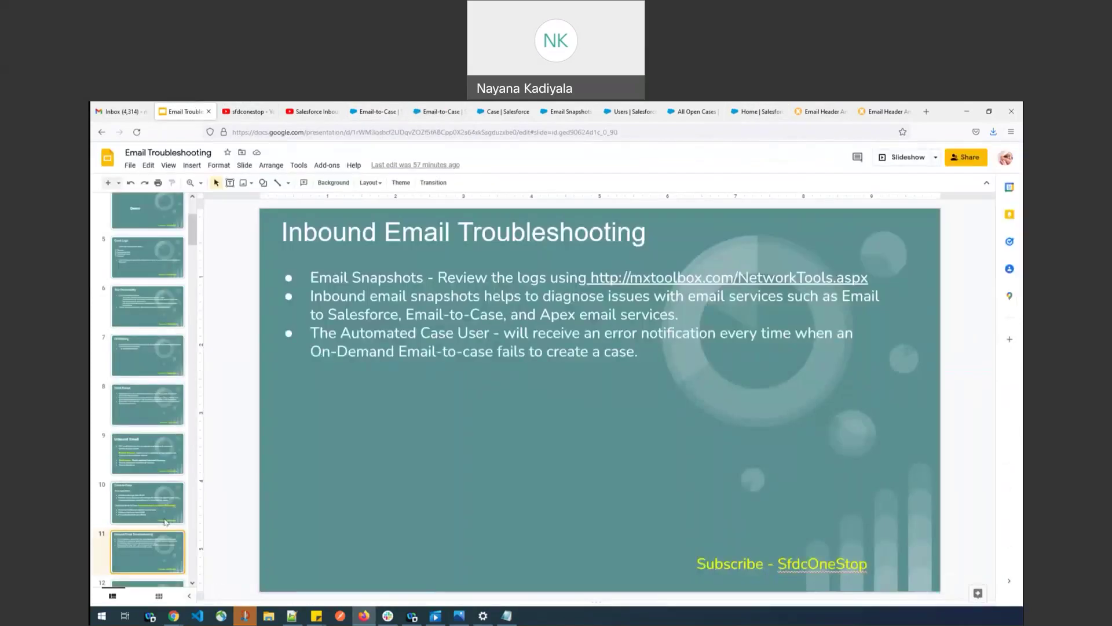
pyautogui.scroll(-3, 148, 478)
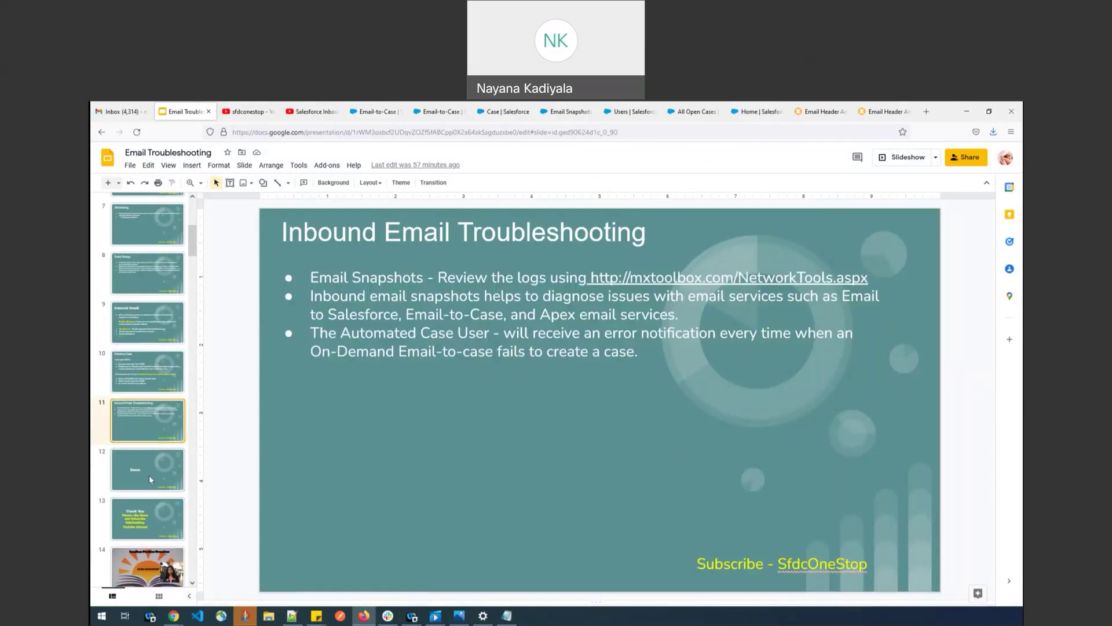
pyautogui.click(567, 111)
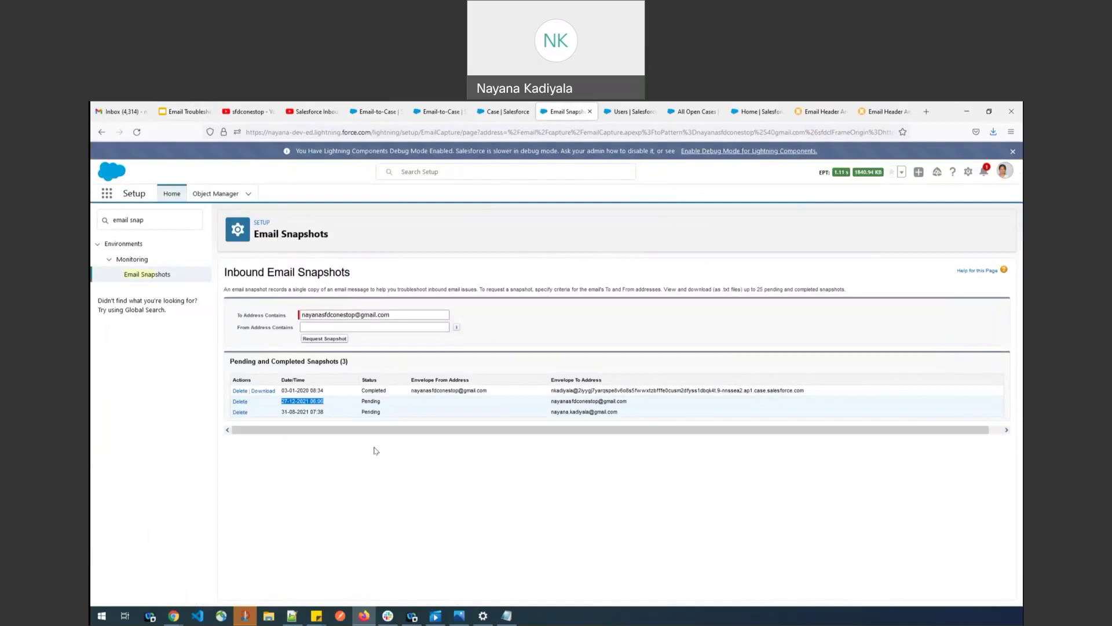
pyautogui.click(326, 325)
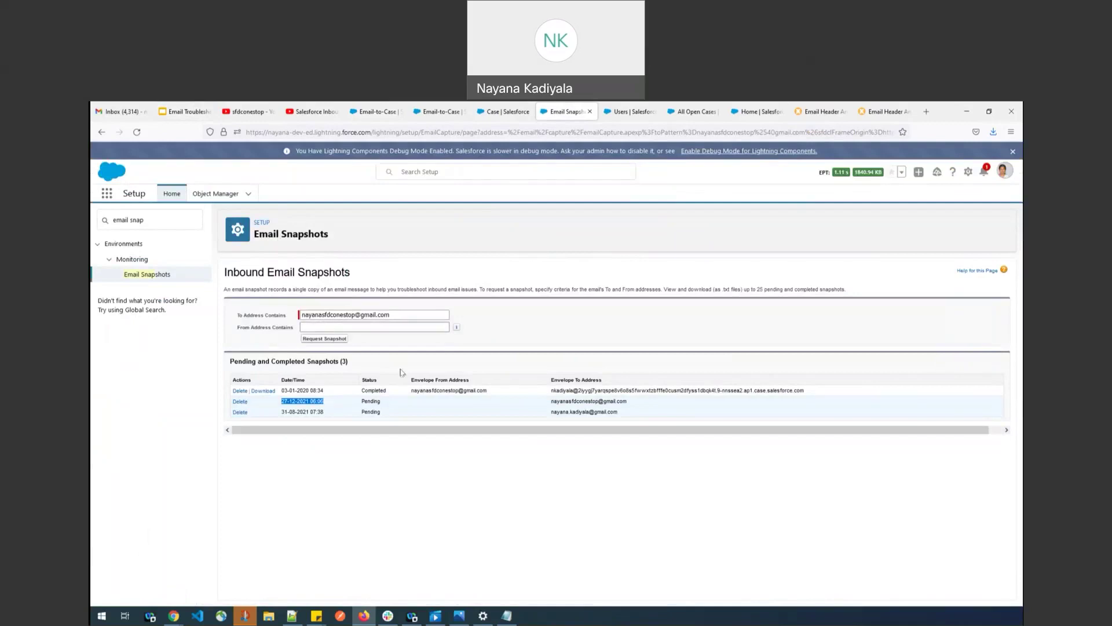
# - Switch to the Email Troubleshooting presentation in Google Slides and show the closing Thank You slide
pyautogui.click(194, 106)
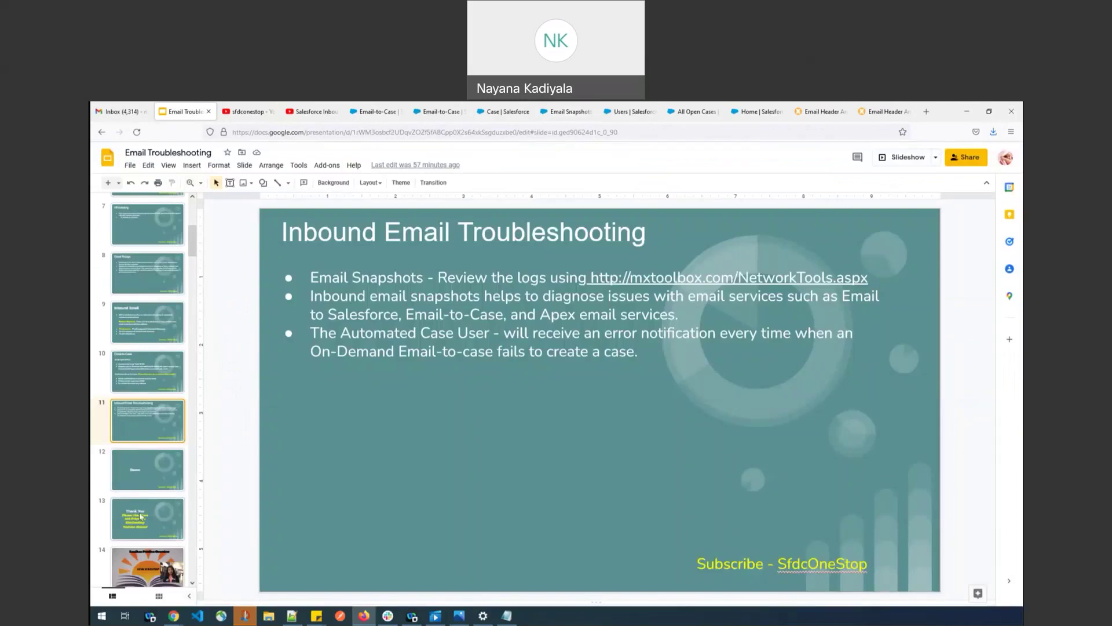
pyautogui.click(146, 517)
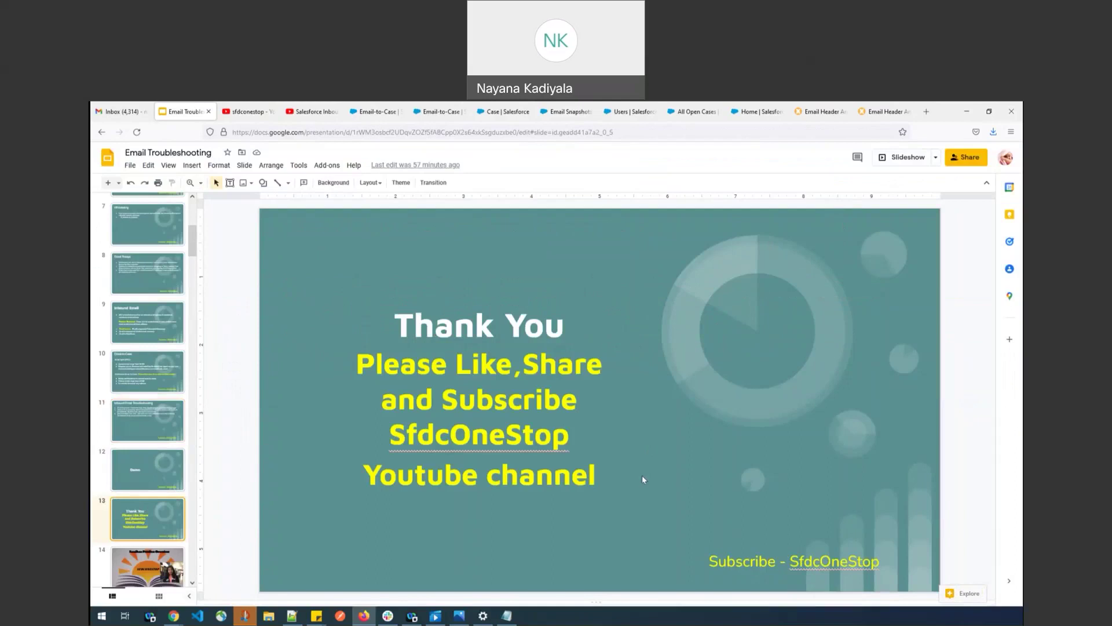
pyautogui.press('Up')
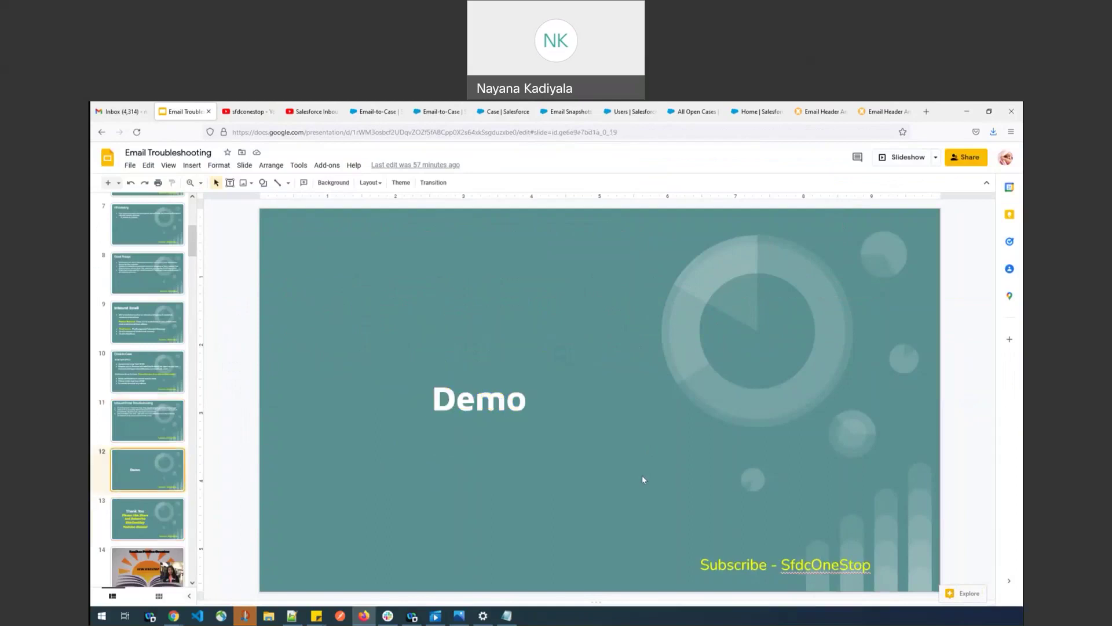
pyautogui.press('Down')
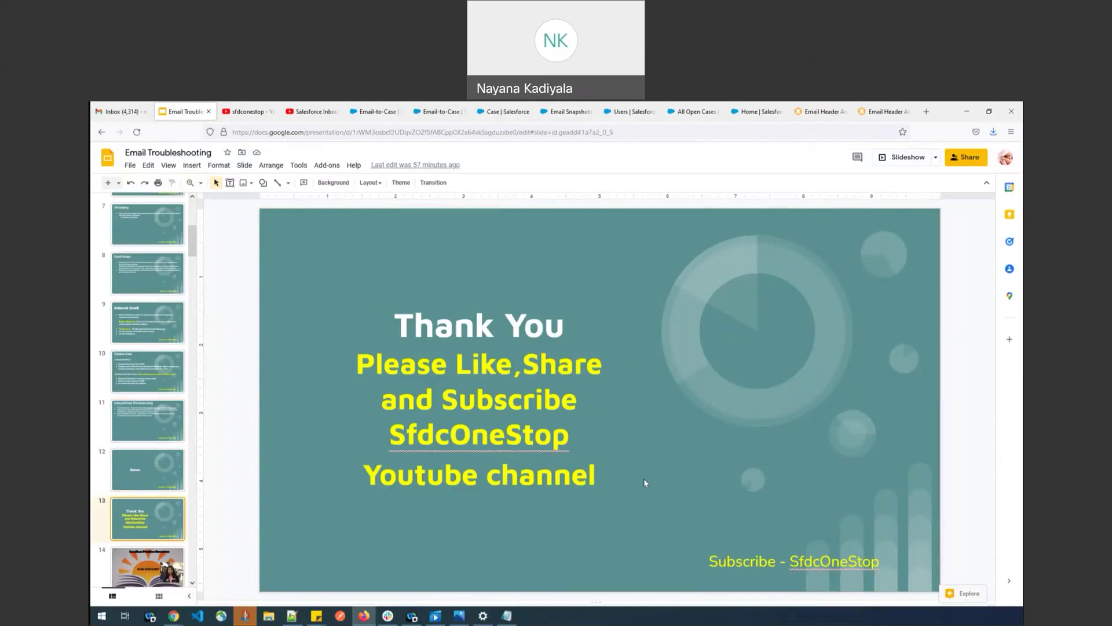